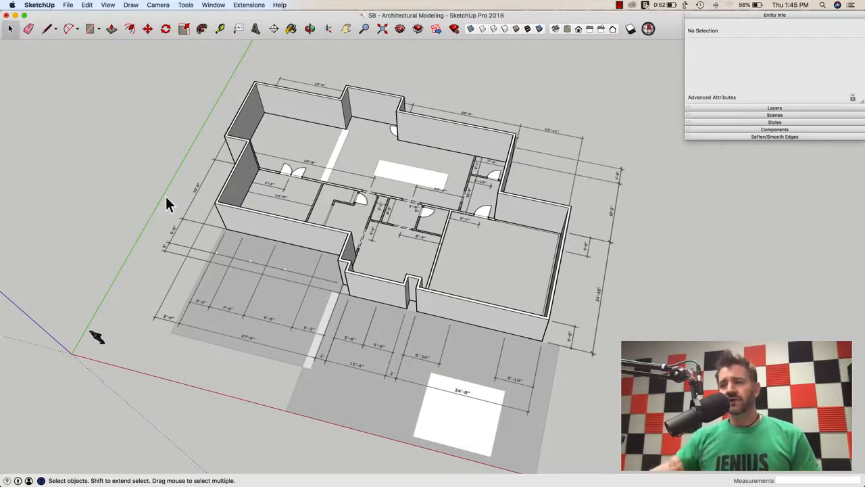
- Examine the first-floor plan's interior wall lines and the exterior wall corner where the long interior wall begins
{"action": "middle_click_drag", "start_coordinate": [189, 112], "coordinate": [345, 200]}
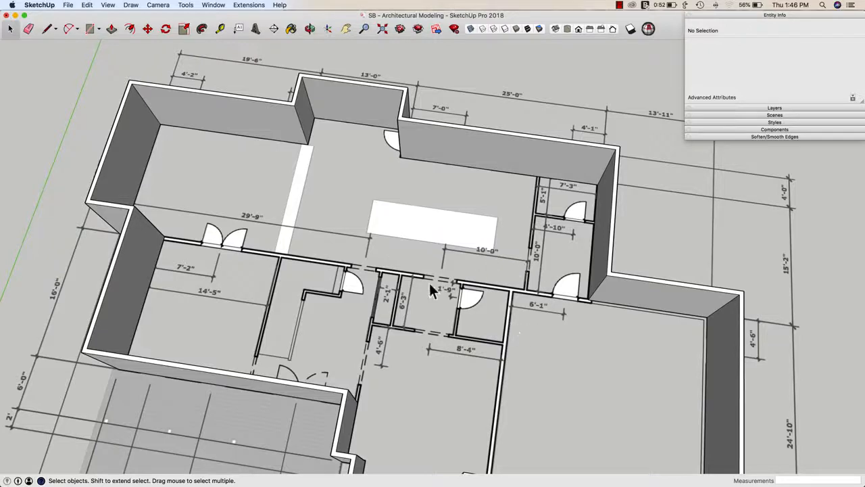
{"action": "middle_click_drag", "start_coordinate": [256, 300], "coordinate": [268, 312]}
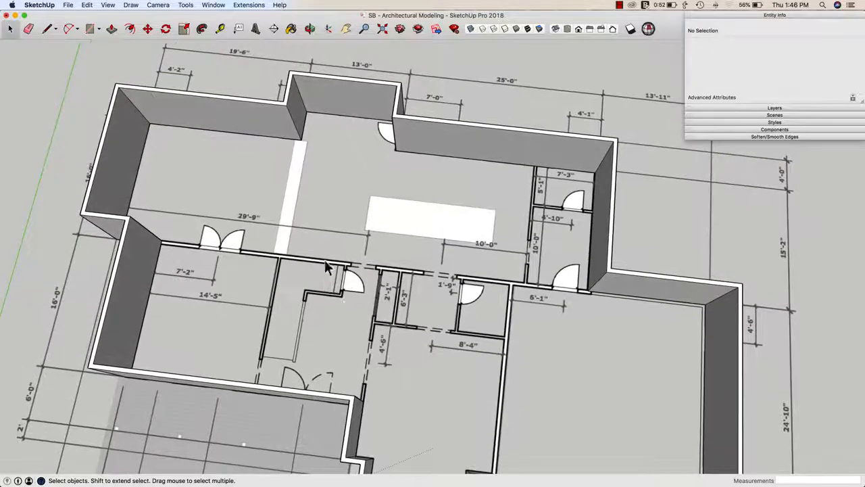
{"action": "middle_click_drag", "start_coordinate": [429, 312], "coordinate": [444, 306]}
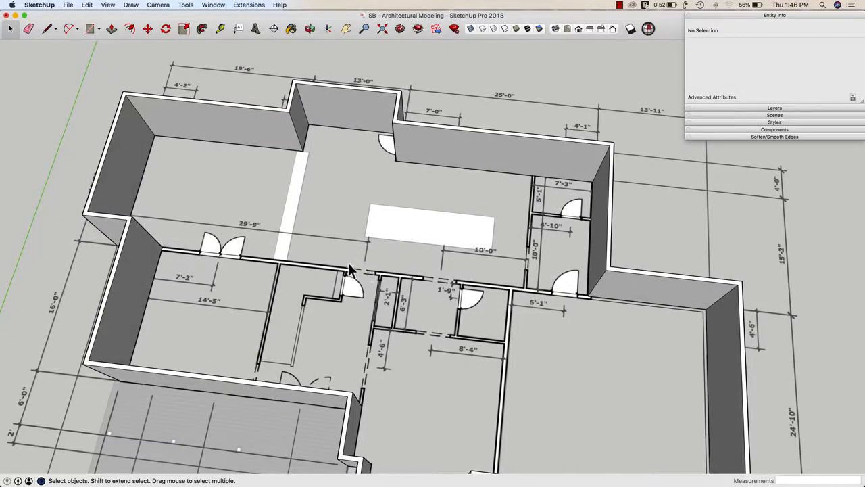
{"action": "middle_click_drag", "start_coordinate": [310, 286], "coordinate": [518, 248]}
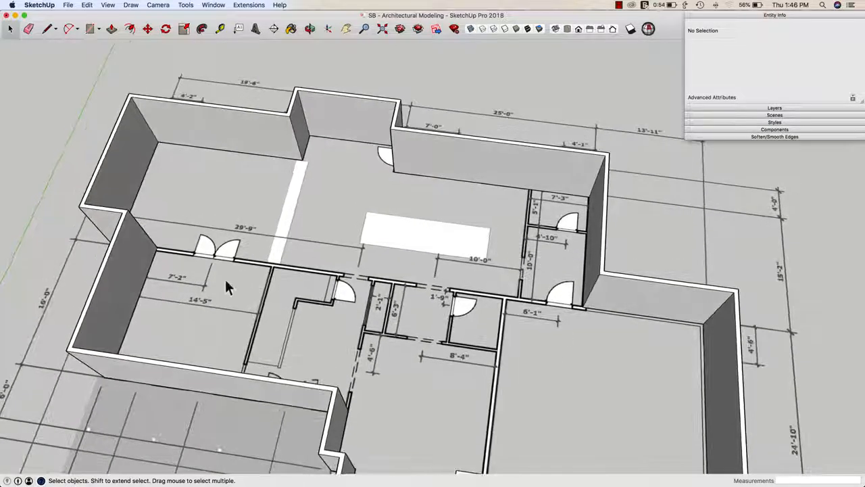
{"action": "middle_click_drag", "start_coordinate": [226, 284], "coordinate": [400, 383]}
{"action": "middle_click_drag", "start_coordinate": [544, 207], "coordinate": [184, 213]}
{"action": "scroll", "coordinate": [189, 230], "scroll_direction": "up", "scroll_amount": 3}
{"action": "scroll", "coordinate": [196, 248], "scroll_direction": "up", "scroll_amount": 1}
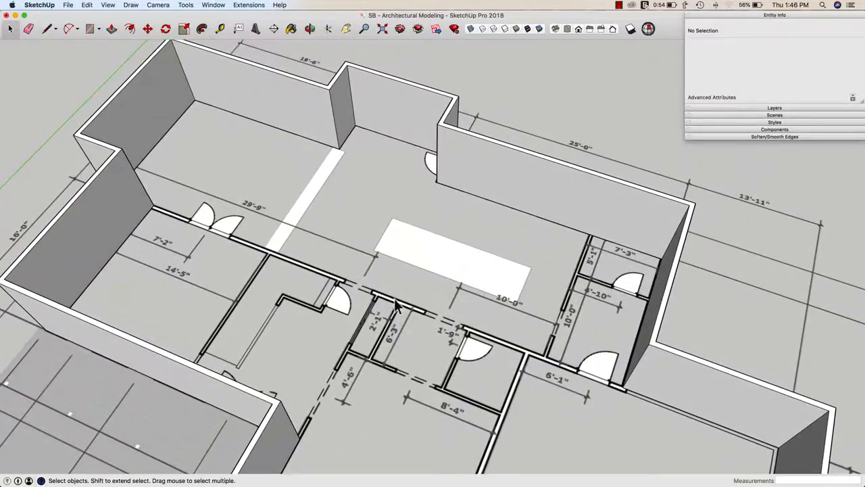
{"action": "middle_click_drag", "start_coordinate": [627, 396], "coordinate": [313, 201]}
{"action": "scroll", "coordinate": [313, 200], "scroll_direction": "up", "scroll_amount": 5}
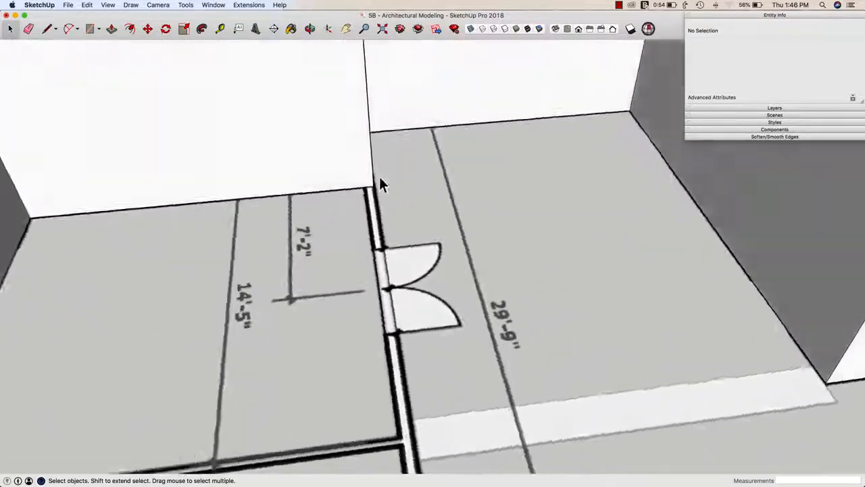
{"action": "middle_click_drag", "start_coordinate": [380, 183], "coordinate": [504, 54]}
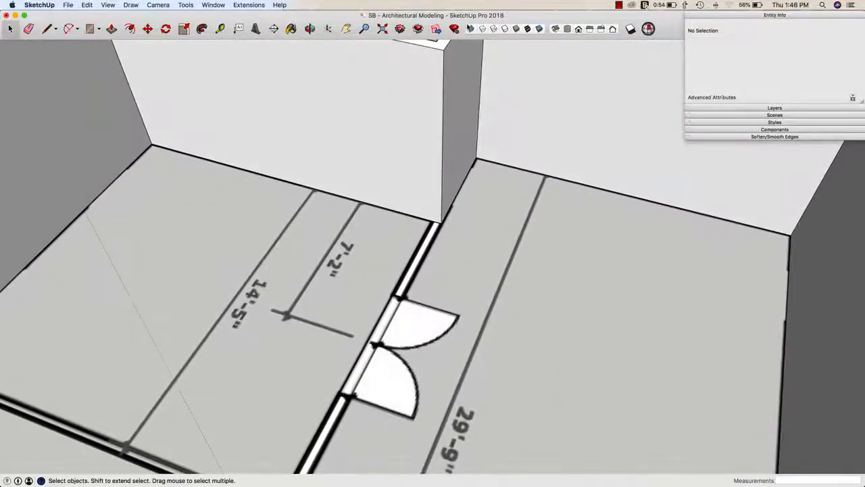
- Look through the walls in X-ray mode at the corner near the double doors, and return to opaque faces
{"action": "left_click", "coordinate": [471, 29]}
{"action": "scroll", "coordinate": [436, 162], "scroll_direction": "up", "scroll_amount": 5}
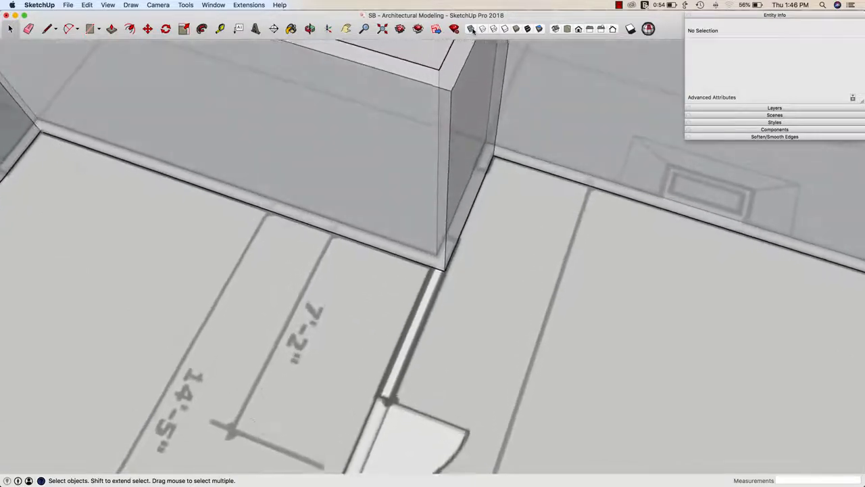
{"action": "scroll", "coordinate": [459, 284], "scroll_direction": "down", "scroll_amount": 5}
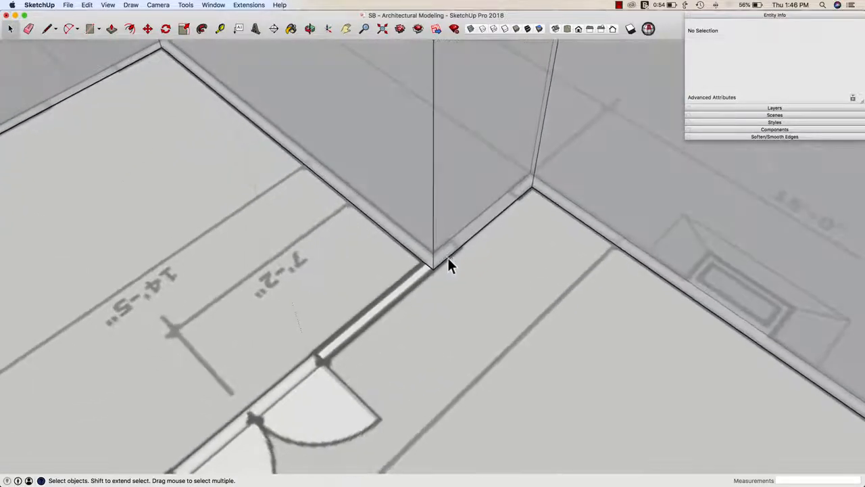
{"action": "scroll", "coordinate": [436, 274], "scroll_direction": "up", "scroll_amount": 5}
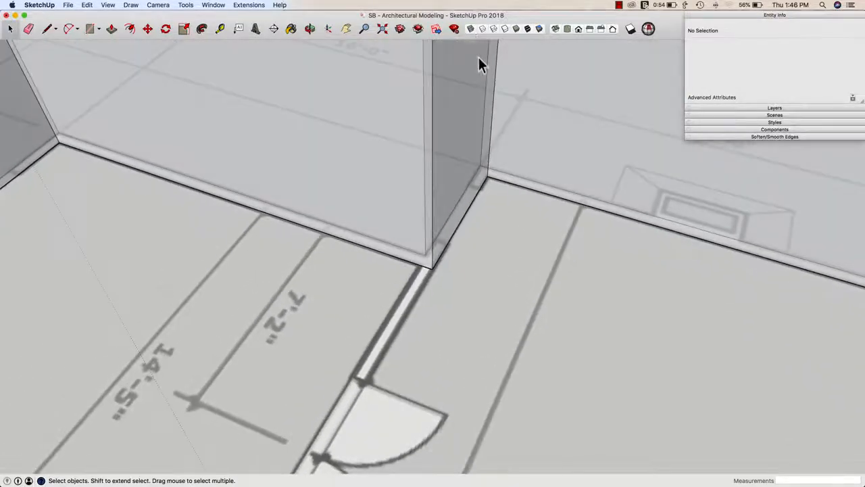
{"action": "left_click", "coordinate": [472, 30]}
{"action": "scroll", "coordinate": [433, 266], "scroll_direction": "up", "scroll_amount": 5}
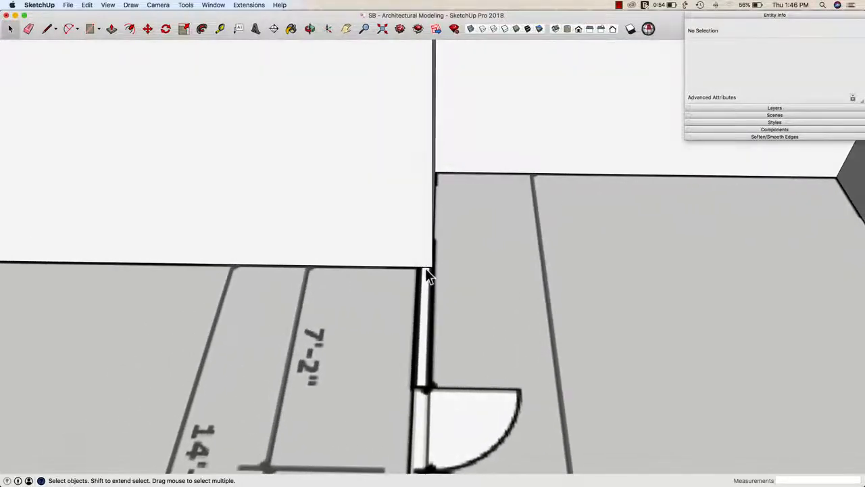
- Check that the exterior walls are a single group and which layer they are on, leaving nothing selected
{"action": "middle_click_drag", "start_coordinate": [428, 268], "coordinate": [399, 204]}
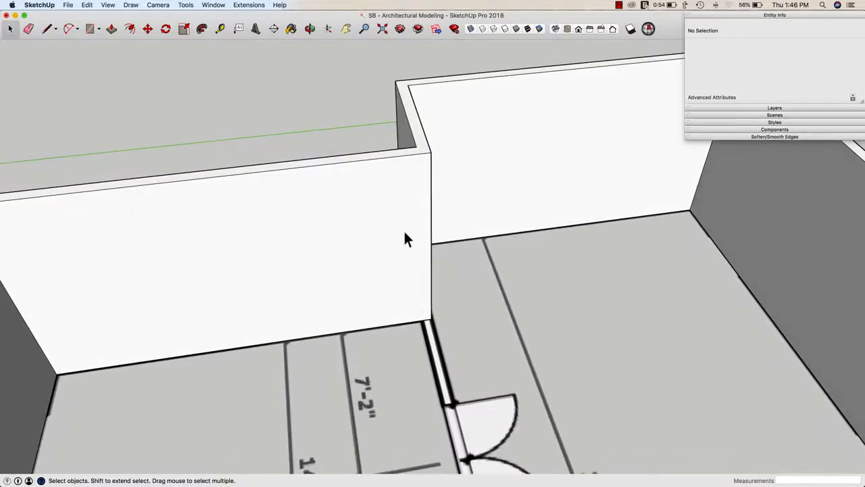
{"action": "left_click", "coordinate": [329, 153]}
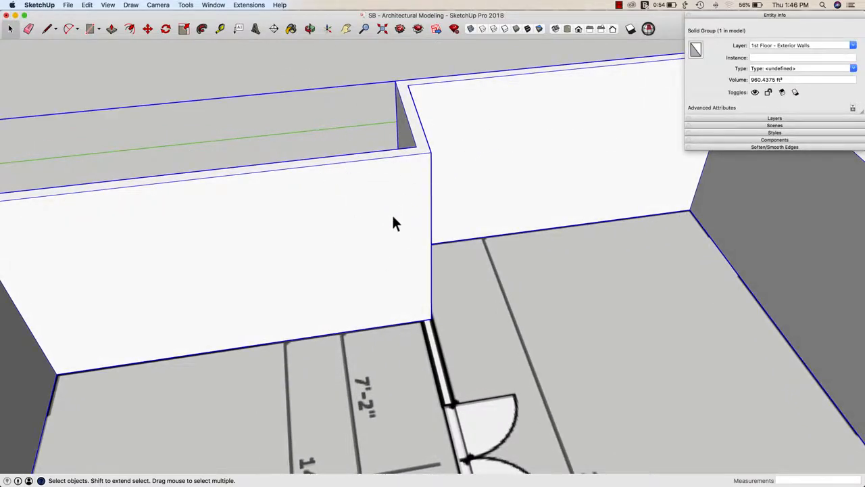
{"action": "left_click", "coordinate": [321, 64]}
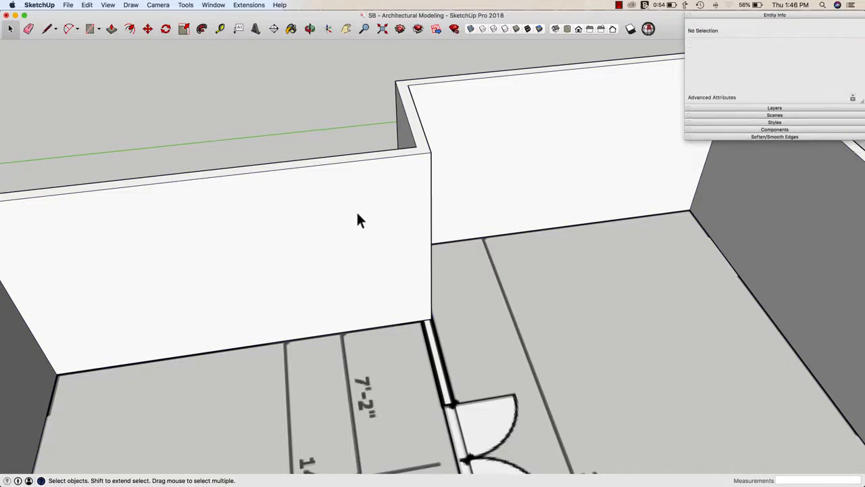
- Draw a 9' by 5 1/2" upright rectangle on the exterior wall face, starting at the base of the corner near the double doors
{"action": "left_click", "coordinate": [86, 30]}
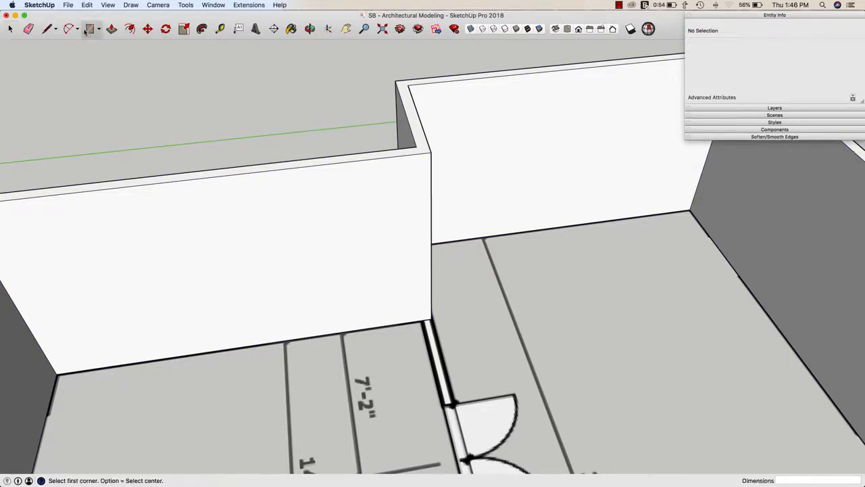
{"action": "left_click", "coordinate": [431, 319]}
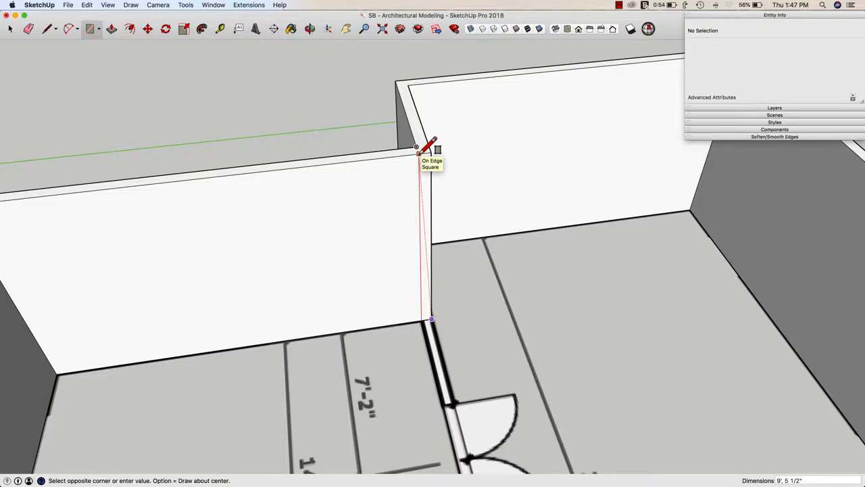
{"action": "key", "text": "Escape"}
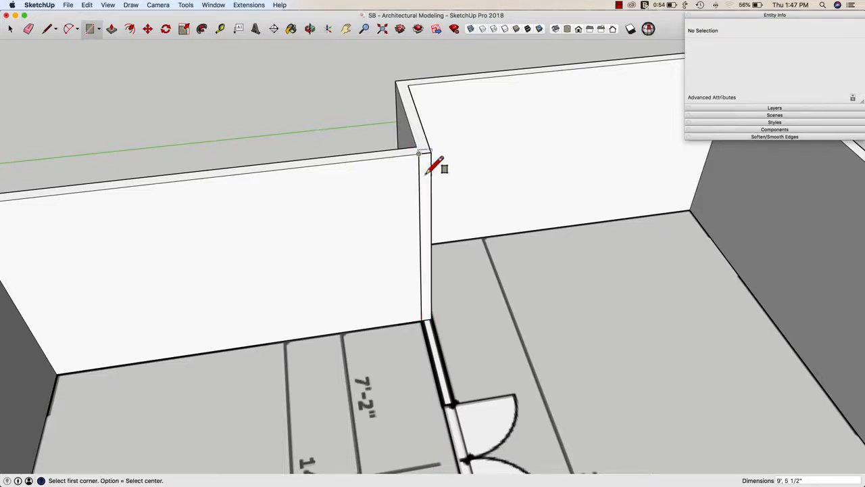
- Push/Pull the upright rectangle 51' 7" across the house to form the long interior wall
{"action": "scroll", "coordinate": [450, 201], "scroll_direction": "up", "scroll_amount": 3}
{"action": "key", "text": "p"}
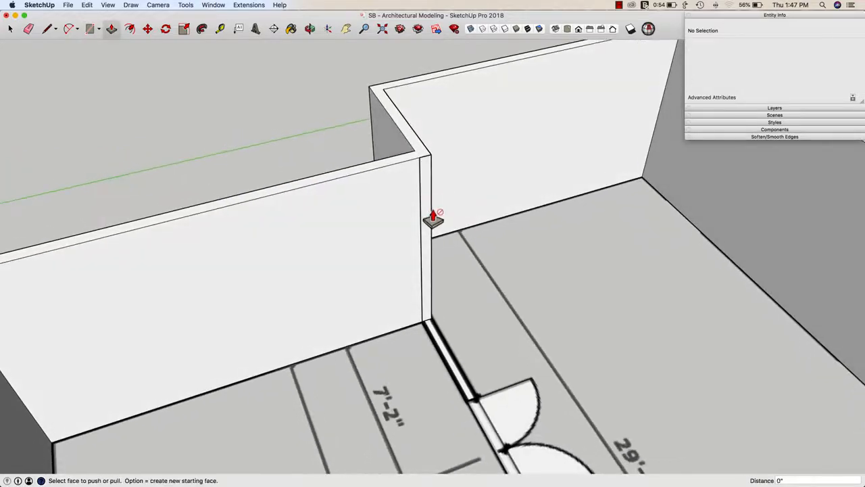
{"action": "left_click", "coordinate": [425, 223]}
{"action": "middle_click_drag", "start_coordinate": [429, 226], "coordinate": [489, 358]}
{"action": "left_click", "coordinate": [714, 348]}
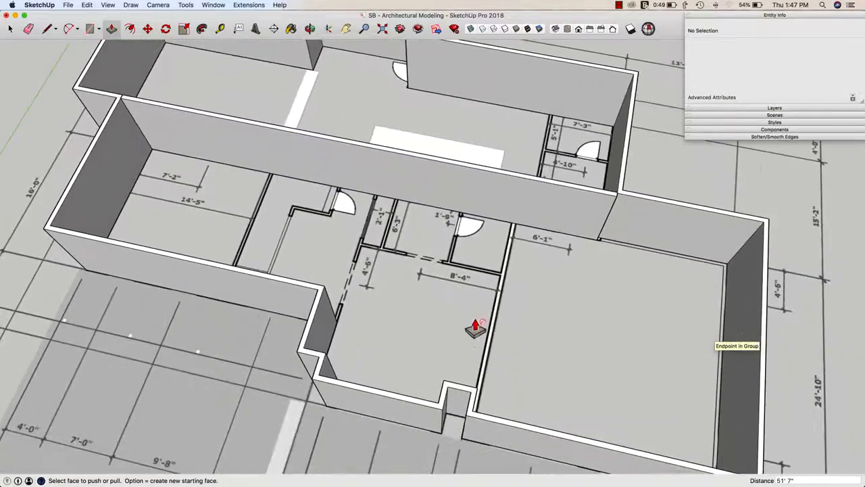
- Draw a line along the long wall's base from the exterior corner to the 14'-5" partition, and continue it vertically 9' to the wall's top edge
{"action": "scroll", "coordinate": [482, 284], "scroll_direction": "up", "scroll_amount": 2}
{"action": "middle_click_drag", "start_coordinate": [482, 284], "coordinate": [196, 266]}
{"action": "key", "text": "l"}
{"action": "scroll", "coordinate": [197, 250], "scroll_direction": "up", "scroll_amount": 1}
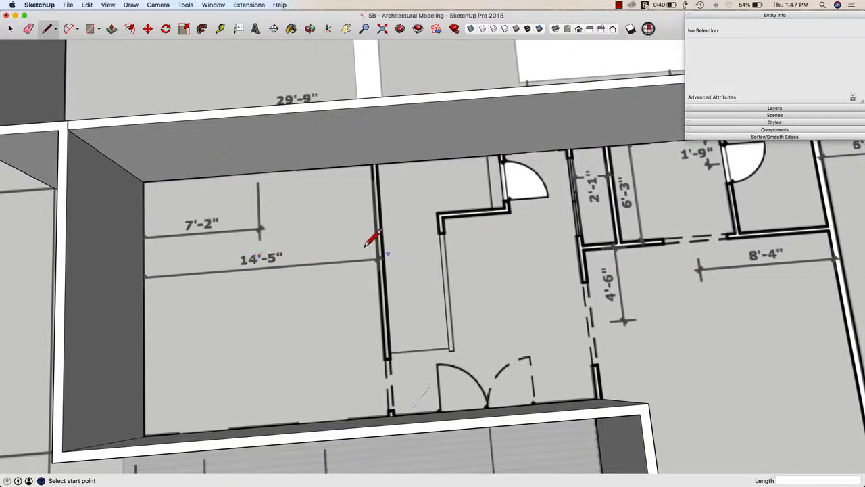
{"action": "middle_click_drag", "start_coordinate": [201, 188], "coordinate": [150, 179]}
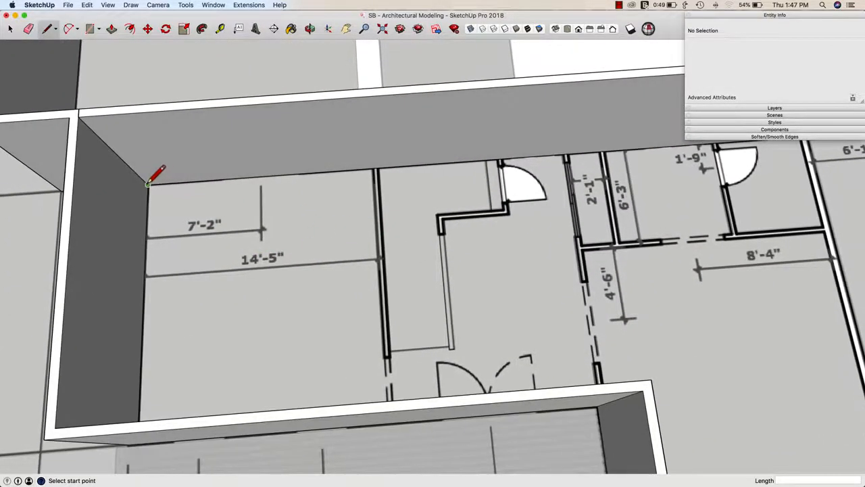
{"action": "left_click", "coordinate": [148, 184]}
{"action": "left_click", "coordinate": [374, 166]}
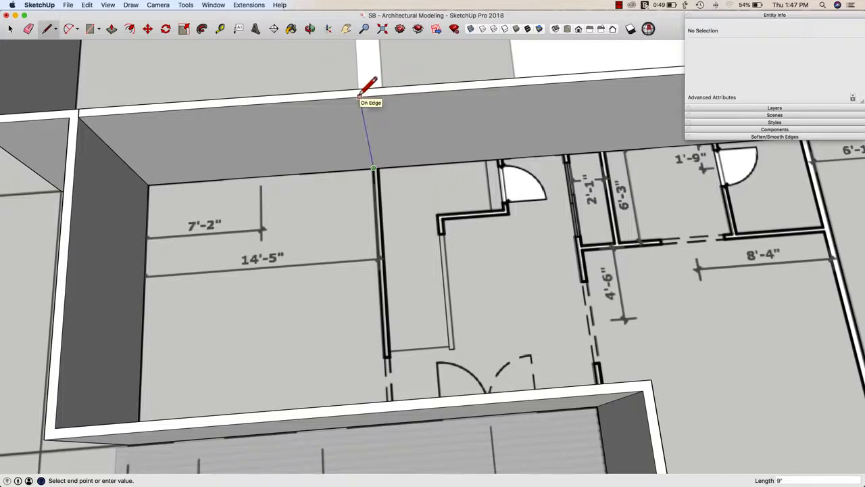
{"action": "left_click", "coordinate": [359, 96]}
- Copy the vertical edge 3.5" along the long wall to outline the partition's thickness
{"action": "key", "text": "space"}
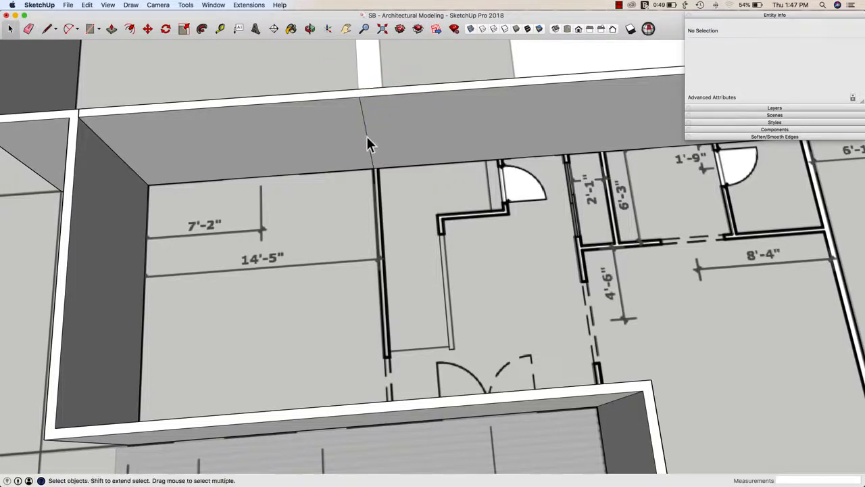
{"action": "left_click", "coordinate": [367, 136]}
{"action": "key", "text": "m"}
{"action": "left_click", "coordinate": [371, 136]}
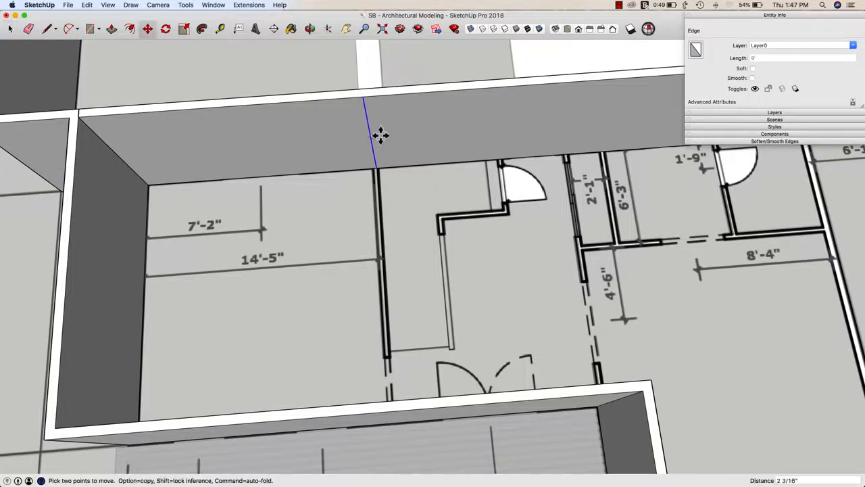
{"action": "key", "text": "alt"}
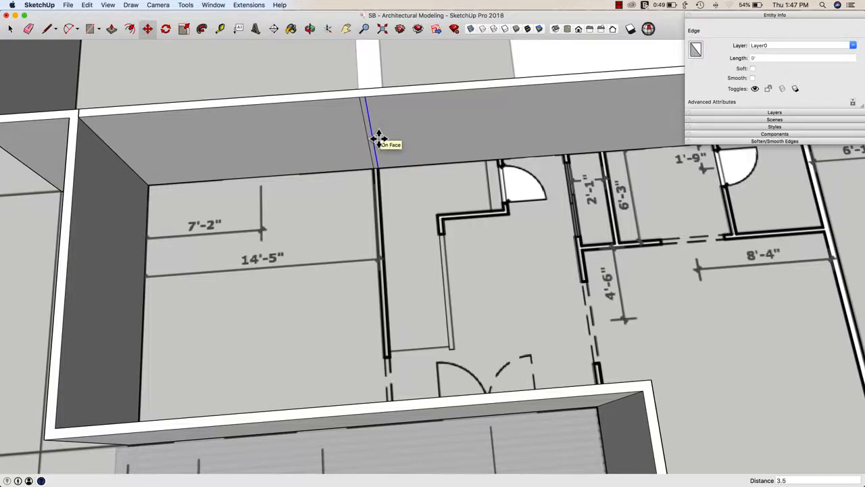
{"action": "left_click", "coordinate": [378, 139]}
- Push/Pull the narrow strip 15' 6 1/2" to the opposite exterior wall to form the partition
{"action": "middle_click_drag", "start_coordinate": [379, 139], "coordinate": [377, 112]}
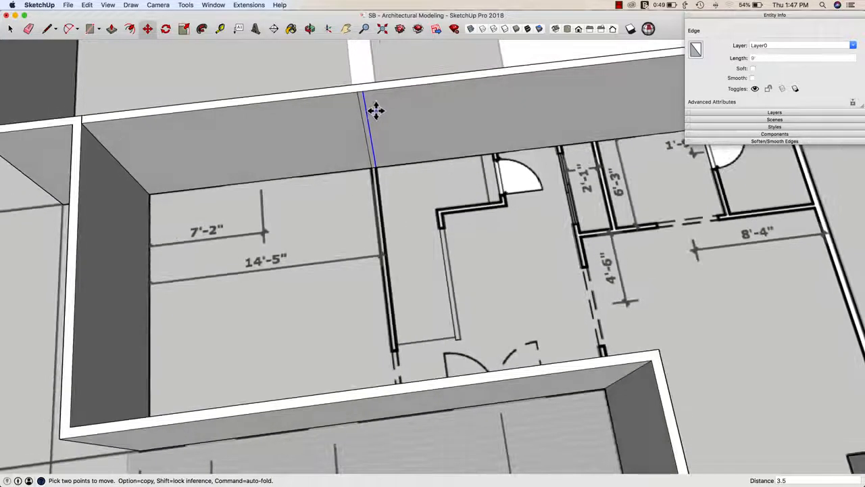
{"action": "key", "text": "p"}
{"action": "left_click", "coordinate": [363, 131]}
{"action": "middle_click_drag", "start_coordinate": [392, 261], "coordinate": [446, 284]}
{"action": "left_click", "coordinate": [475, 324]}
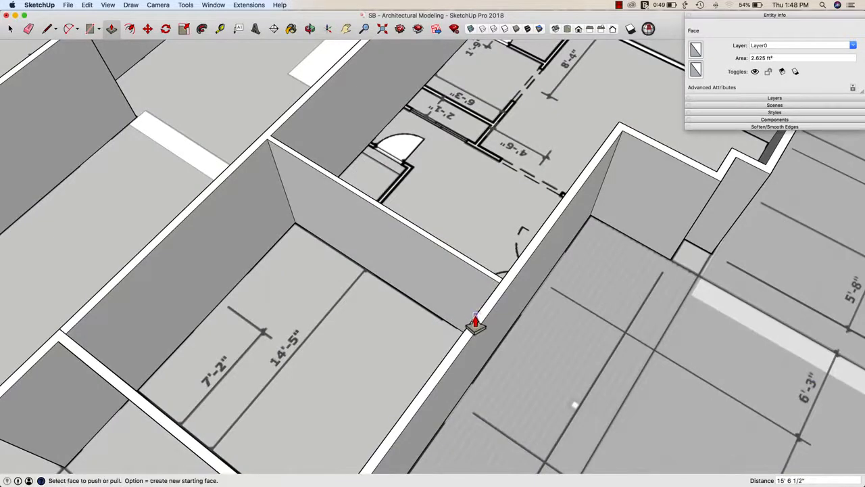
- Draw a 3.5" by 9' upright rectangle at the exterior wall corner where the entry's second partition begins
{"action": "middle_click_drag", "start_coordinate": [355, 236], "coordinate": [425, 250]}
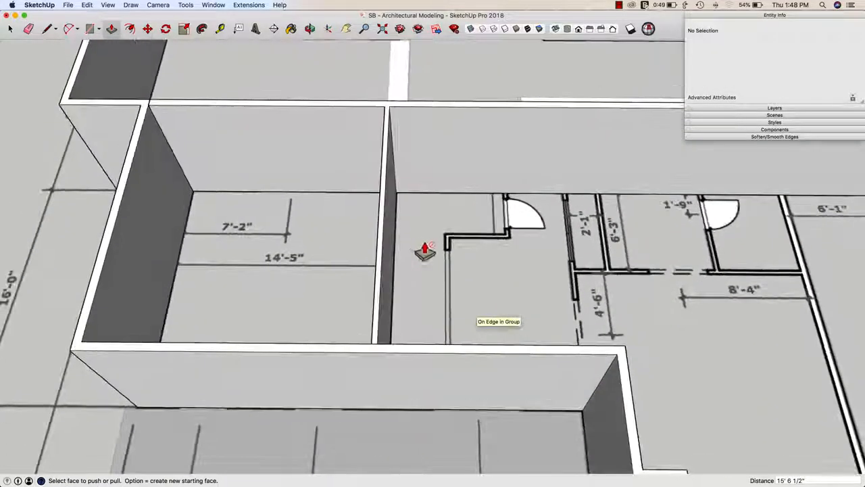
{"action": "scroll", "coordinate": [498, 260], "scroll_direction": "down", "scroll_amount": 6}
{"action": "scroll", "coordinate": [475, 323], "scroll_direction": "up", "scroll_amount": 8}
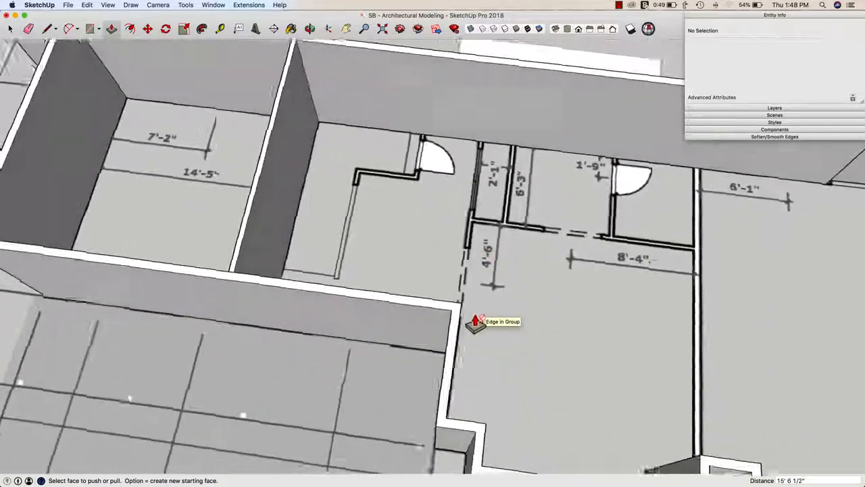
{"action": "middle_click_drag", "start_coordinate": [475, 323], "coordinate": [318, 193]}
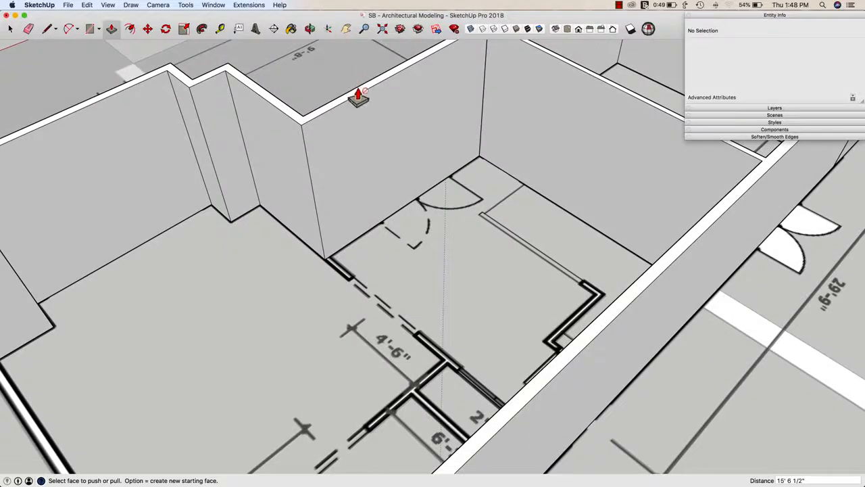
{"action": "key", "text": "r"}
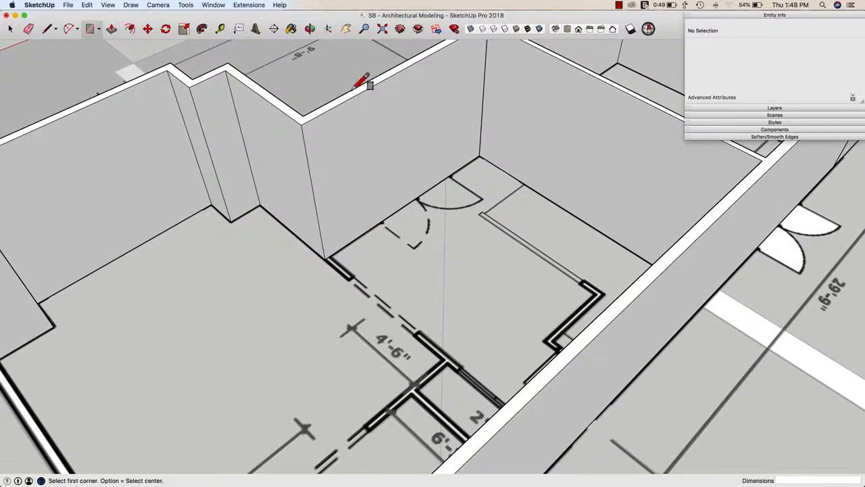
{"action": "left_click", "coordinate": [324, 257]}
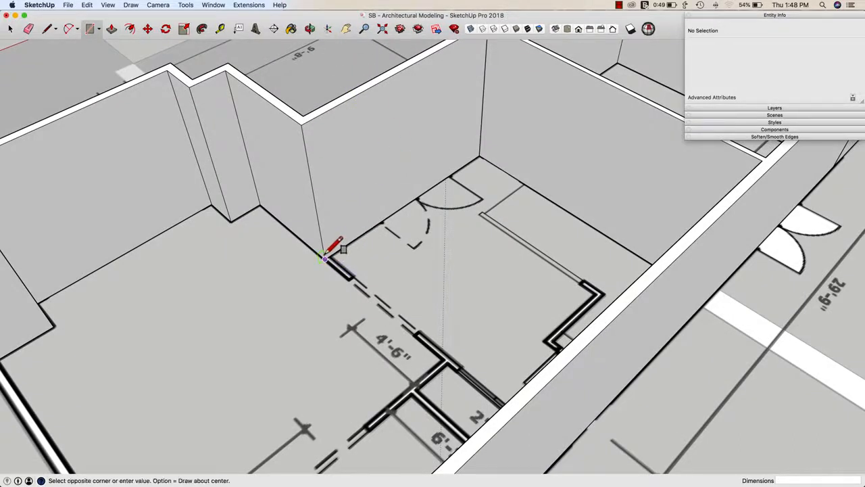
{"action": "left_click", "coordinate": [303, 116]}
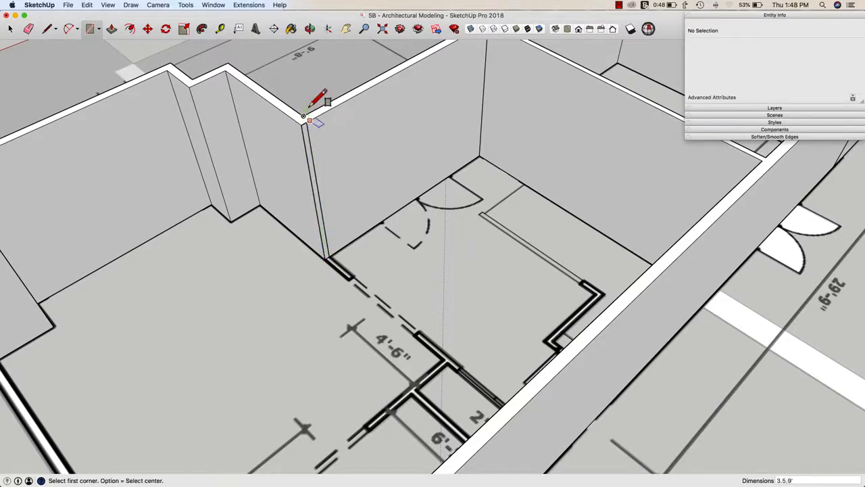
- Push/Pull the new upright rectangle 15' 6 1/2" to the long interior wall to form the second partition
{"action": "key", "text": "p"}
{"action": "left_click", "coordinate": [310, 170]}
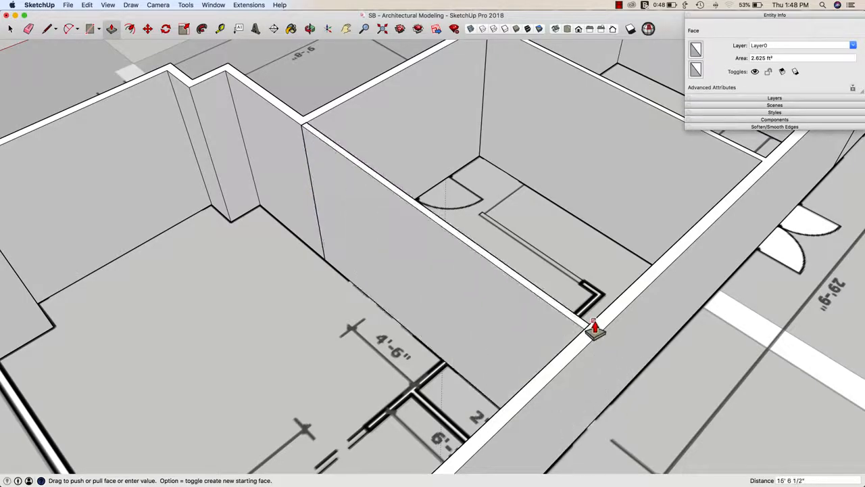
{"action": "left_click", "coordinate": [608, 327]}
{"action": "middle_click_drag", "start_coordinate": [614, 328], "coordinate": [367, 153]}
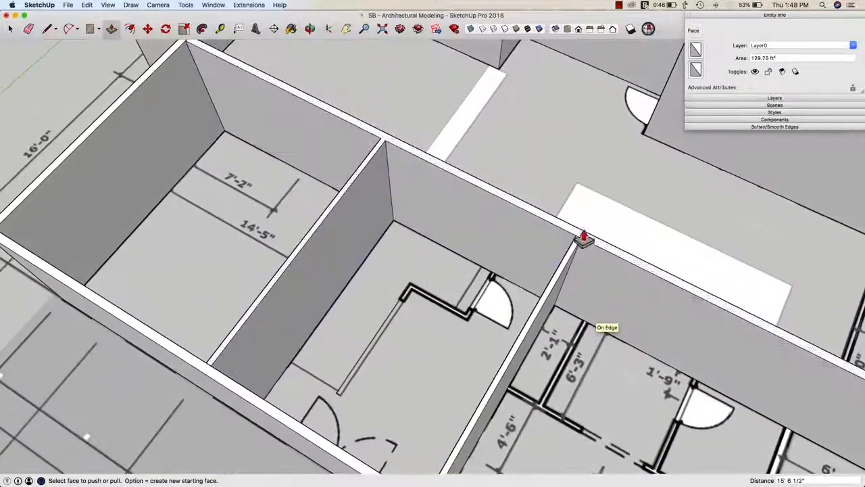
- Inspect both new partitions, their junctions with the long wall, and the closet area drawn beside the second one
{"action": "middle_click_drag", "start_coordinate": [483, 255], "coordinate": [267, 152]}
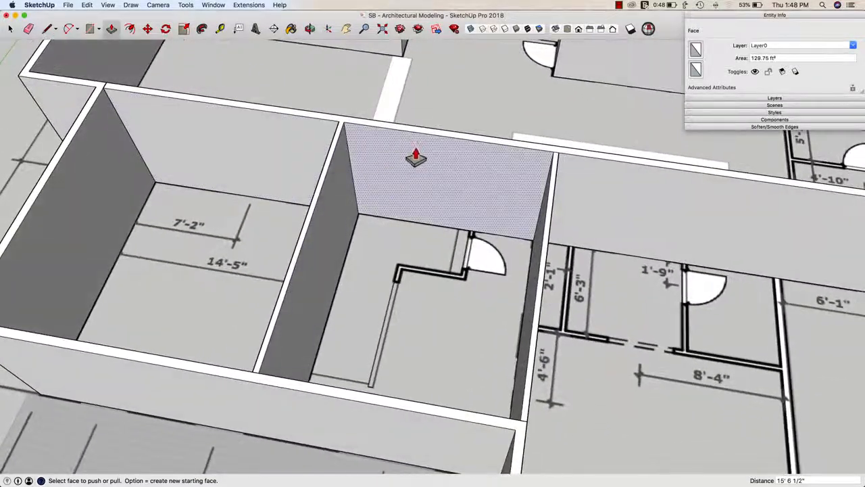
{"action": "middle_click_drag", "start_coordinate": [415, 158], "coordinate": [397, 154]}
{"action": "middle_click_drag", "start_coordinate": [345, 128], "coordinate": [339, 137]}
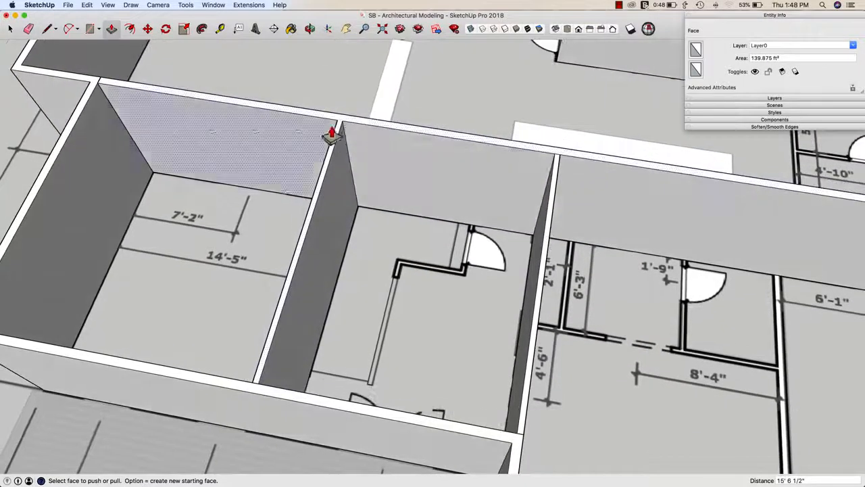
{"action": "middle_click_drag", "start_coordinate": [402, 194], "coordinate": [466, 406]}
{"action": "scroll", "coordinate": [466, 406], "scroll_direction": "down", "scroll_amount": 3}
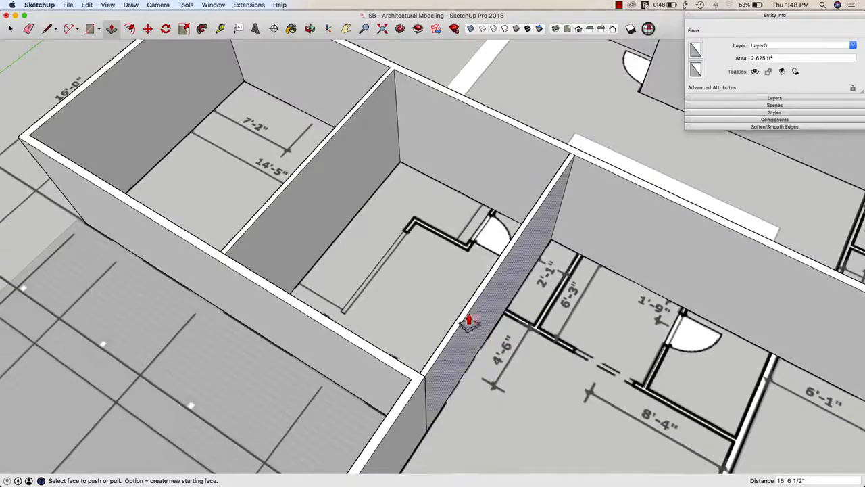
{"action": "scroll", "coordinate": [574, 162], "scroll_direction": "up", "scroll_amount": 3}
{"action": "scroll", "coordinate": [571, 160], "scroll_direction": "up", "scroll_amount": 2}
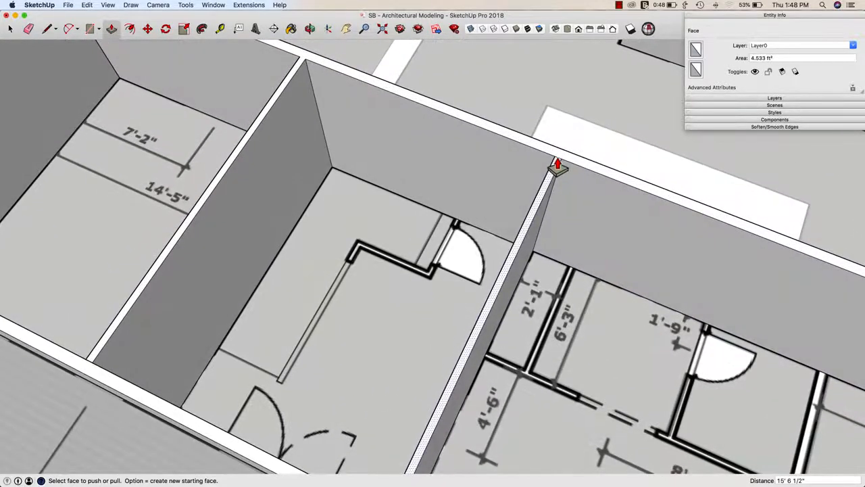
{"action": "key", "text": "e"}
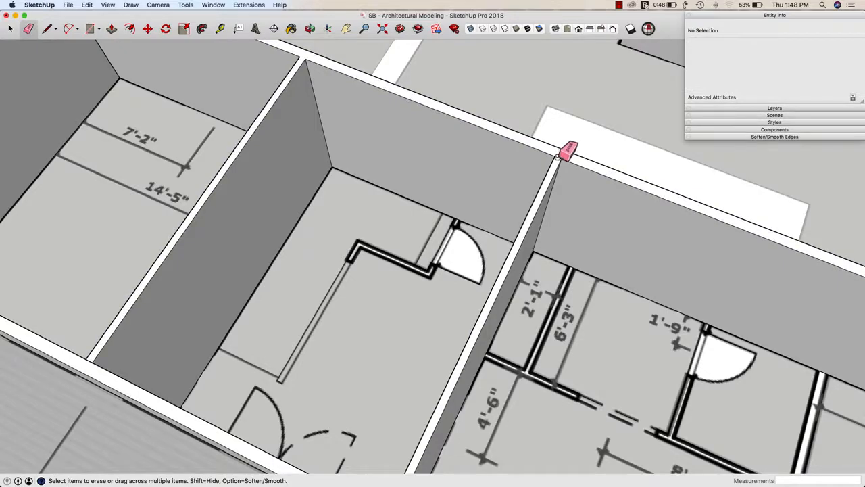
{"action": "scroll", "coordinate": [599, 192], "scroll_direction": "down", "scroll_amount": 5}
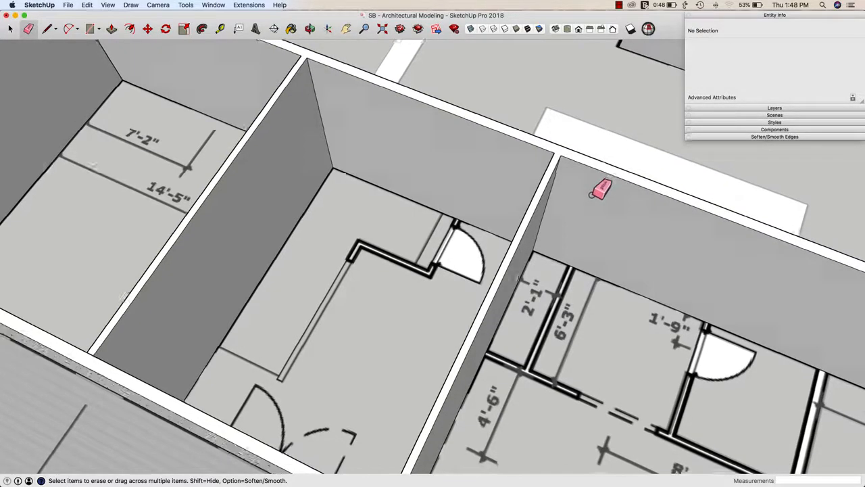
{"action": "scroll", "coordinate": [600, 191], "scroll_direction": "down", "scroll_amount": 5}
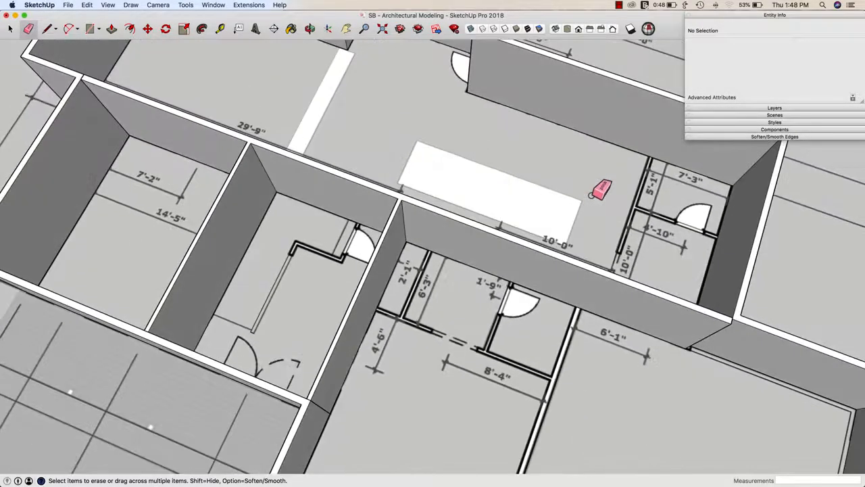
{"action": "scroll", "coordinate": [608, 189], "scroll_direction": "down", "scroll_amount": 2}
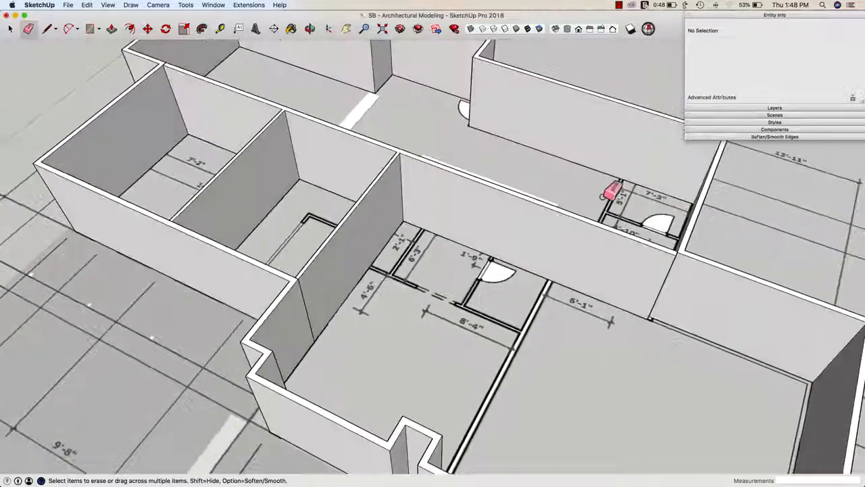
{"action": "scroll", "coordinate": [581, 199], "scroll_direction": "up", "scroll_amount": 6}
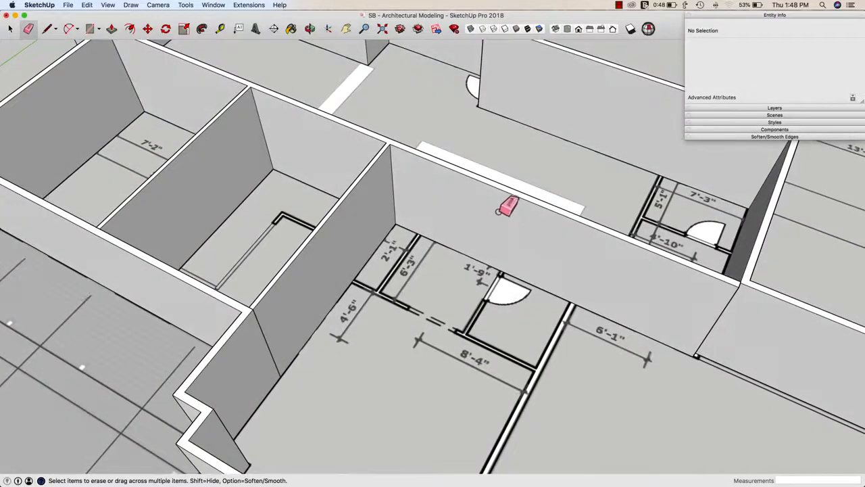
{"action": "scroll", "coordinate": [462, 216], "scroll_direction": "up", "scroll_amount": 10}
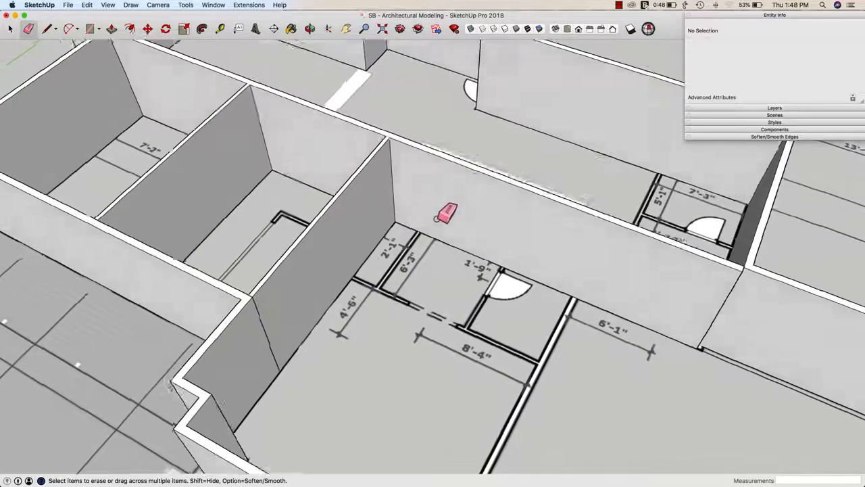
- Copy the entire second partition 2' 1" along the long wall toward the closet wall drawn on the plan
{"action": "key", "text": "space"}
{"action": "scroll", "coordinate": [428, 226], "scroll_direction": "down", "scroll_amount": 3}
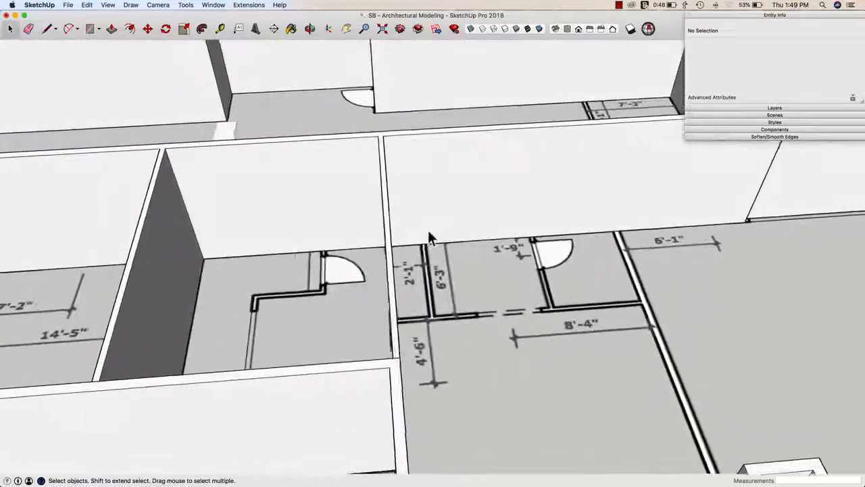
{"action": "scroll", "coordinate": [427, 229], "scroll_direction": "up", "scroll_amount": 7}
{"action": "scroll", "coordinate": [419, 248], "scroll_direction": "down", "scroll_amount": 3}
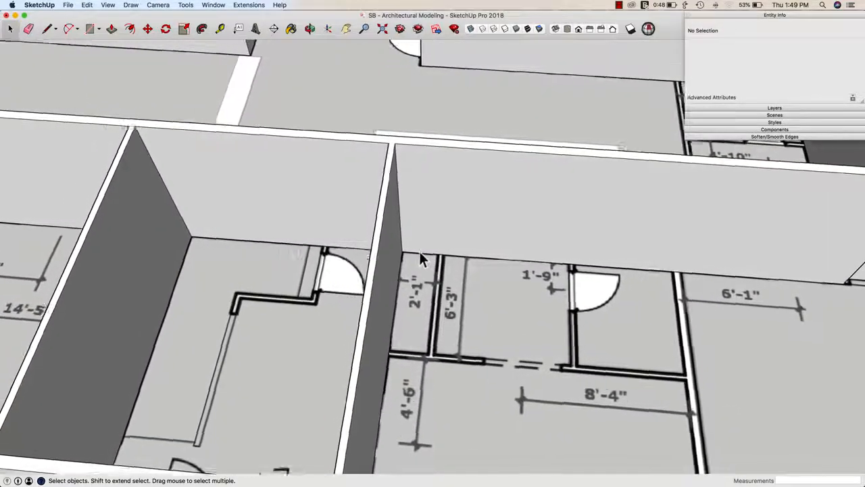
{"action": "scroll", "coordinate": [418, 250], "scroll_direction": "up", "scroll_amount": 7}
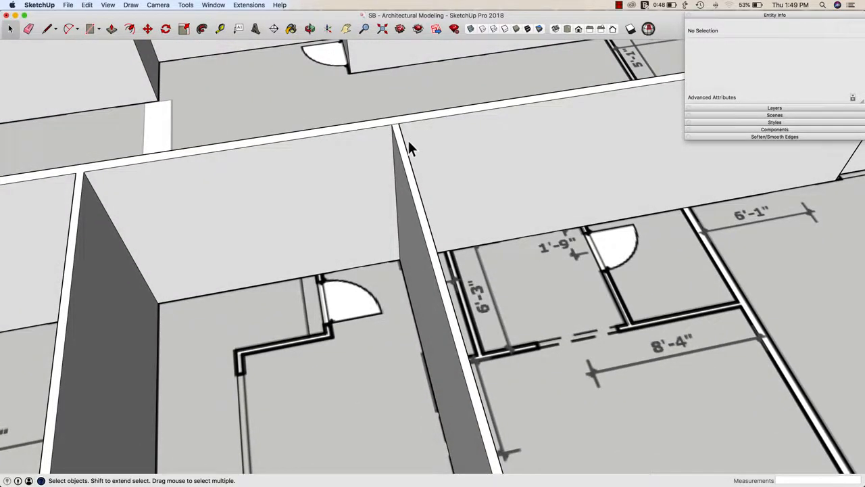
{"action": "scroll", "coordinate": [407, 145], "scroll_direction": "down", "scroll_amount": 4}
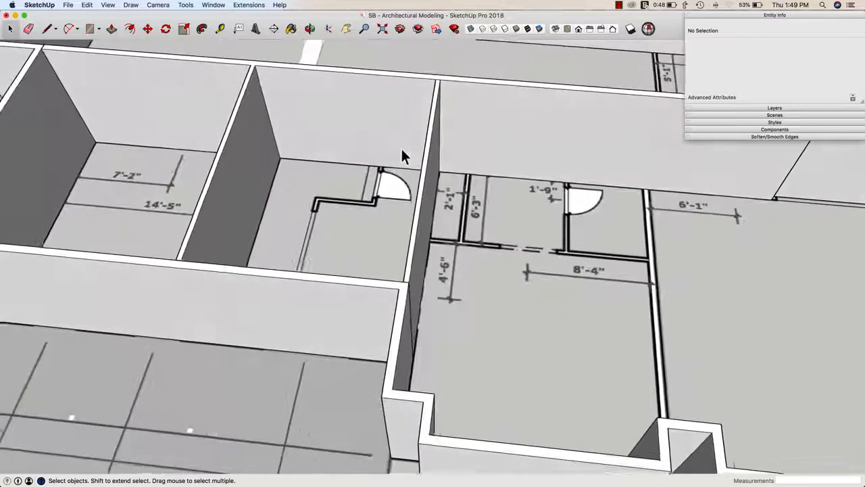
{"action": "scroll", "coordinate": [372, 135], "scroll_direction": "up", "scroll_amount": 4}
{"action": "left_click_drag", "start_coordinate": [357, 75], "coordinate": [492, 402]}
{"action": "middle_click_drag", "start_coordinate": [481, 367], "coordinate": [473, 324]}
{"action": "scroll", "coordinate": [473, 324], "scroll_direction": "up", "scroll_amount": 3}
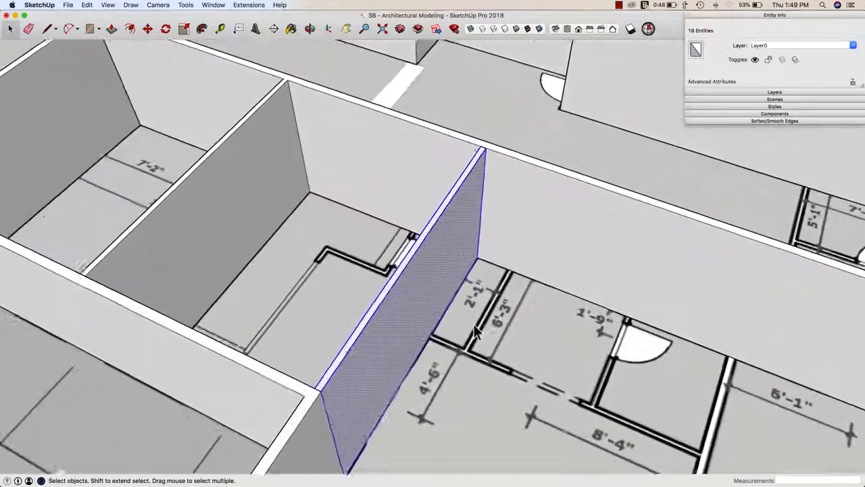
{"action": "key", "text": "m"}
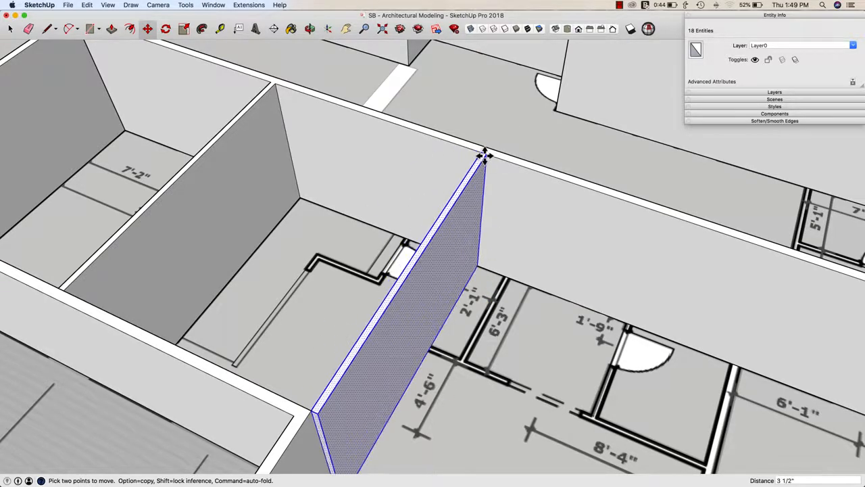
{"action": "left_click", "coordinate": [481, 154]}
{"action": "key", "text": "alt"}
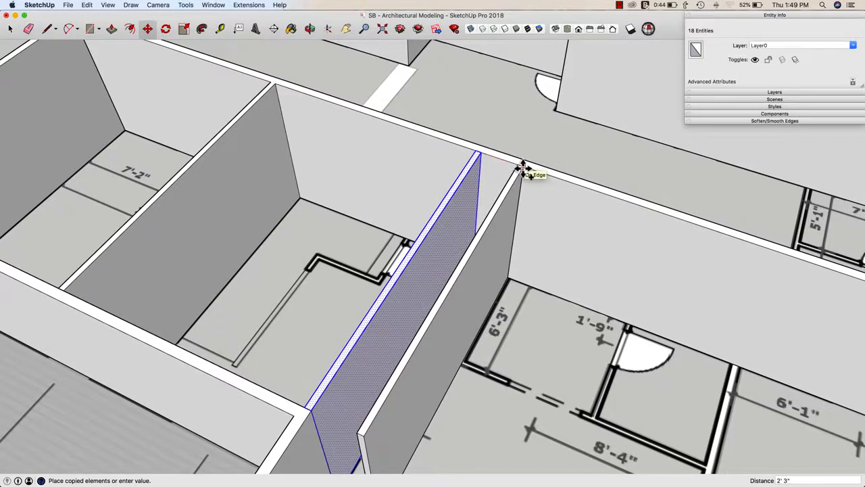
{"action": "left_click", "coordinate": [522, 167]}
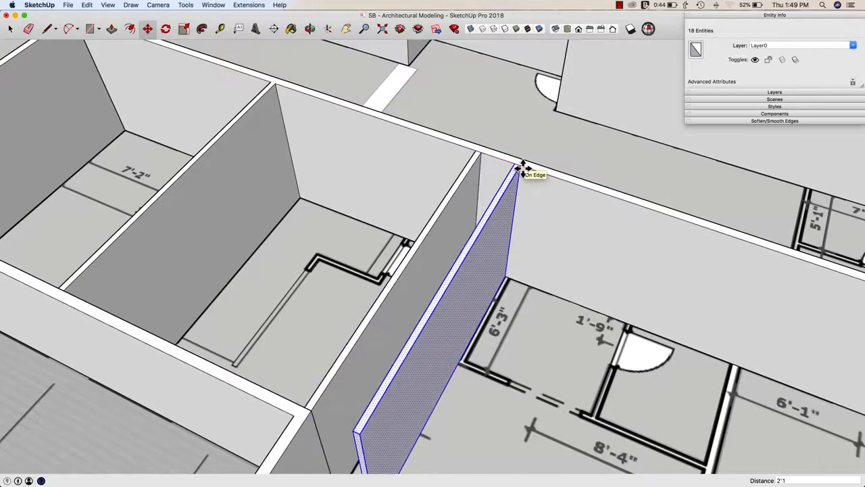
- Set the copied partition's offset to 2' 4.5" so it lines up with the closet wall on the plan
{"action": "middle_click_drag", "start_coordinate": [522, 168], "coordinate": [486, 209]}
{"action": "scroll", "coordinate": [465, 276], "scroll_direction": "up", "scroll_amount": 3}
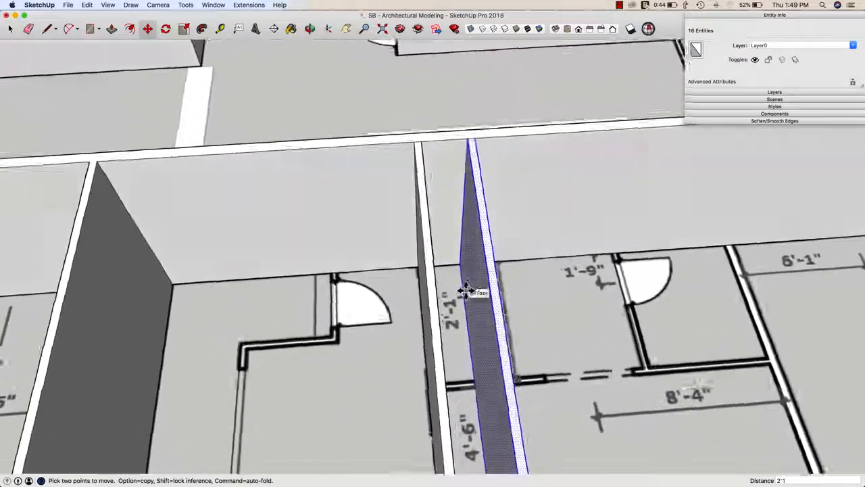
{"action": "middle_click_drag", "start_coordinate": [466, 290], "coordinate": [443, 309]}
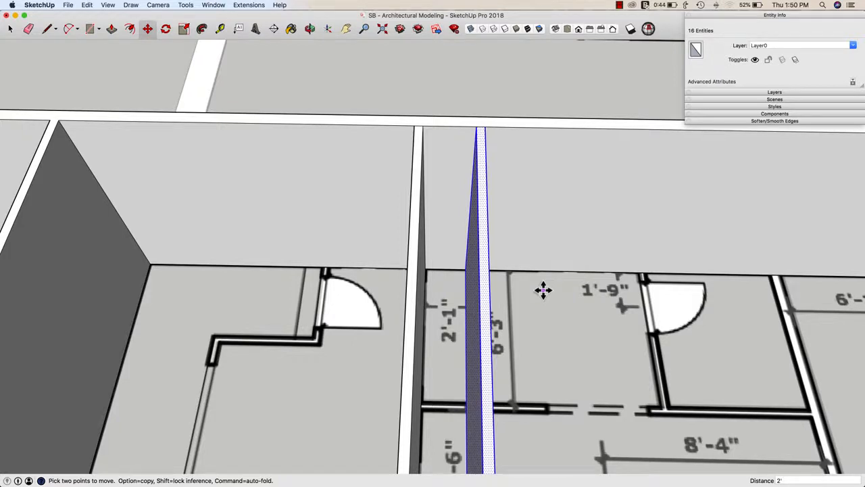
{"action": "type", "text": ".5"}
{"action": "key", "text": "Return"}
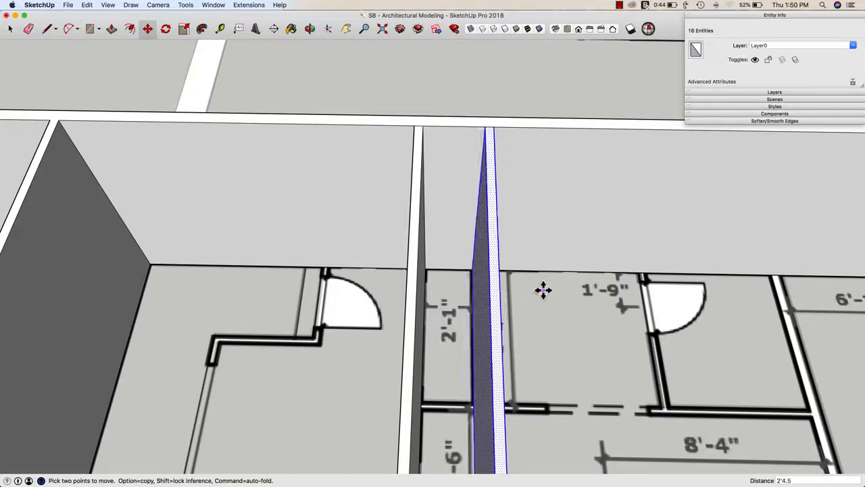
- Try to shorten the copied partition by pushing its free end face 4' 8 1/16" back toward the long wall
{"action": "middle_click_drag", "start_coordinate": [543, 290], "coordinate": [311, 395]}
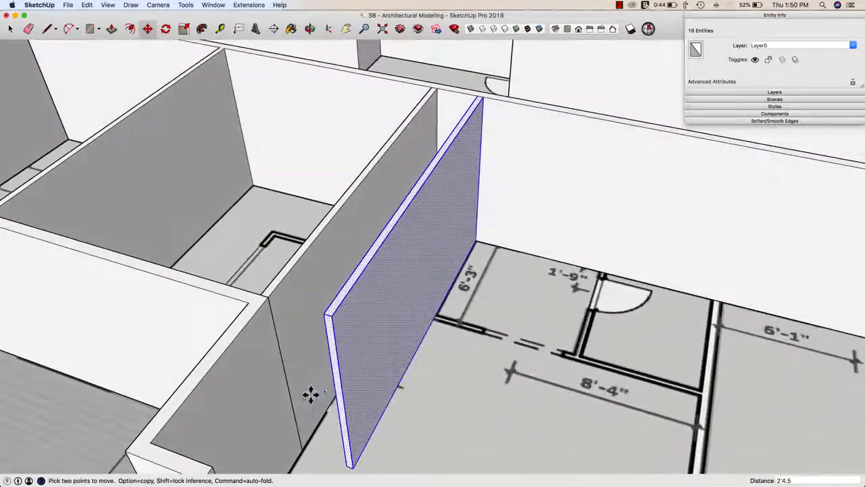
{"action": "key", "text": "space"}
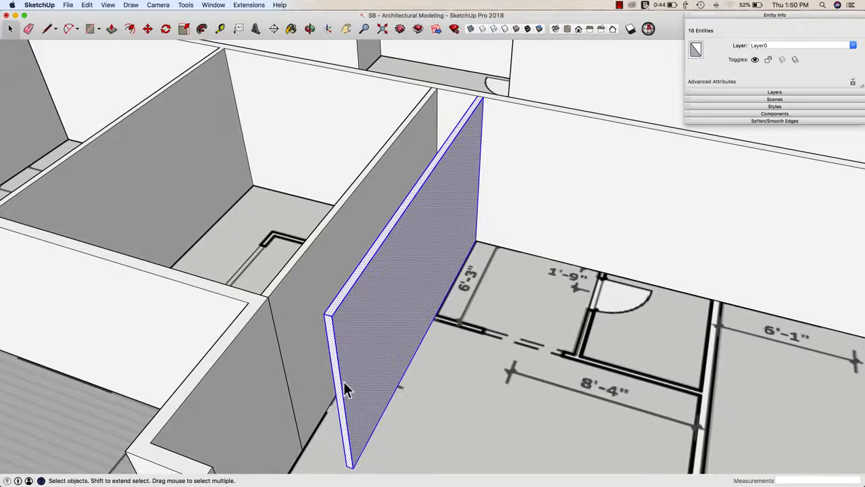
{"action": "left_click", "coordinate": [451, 409]}
{"action": "key", "text": "p"}
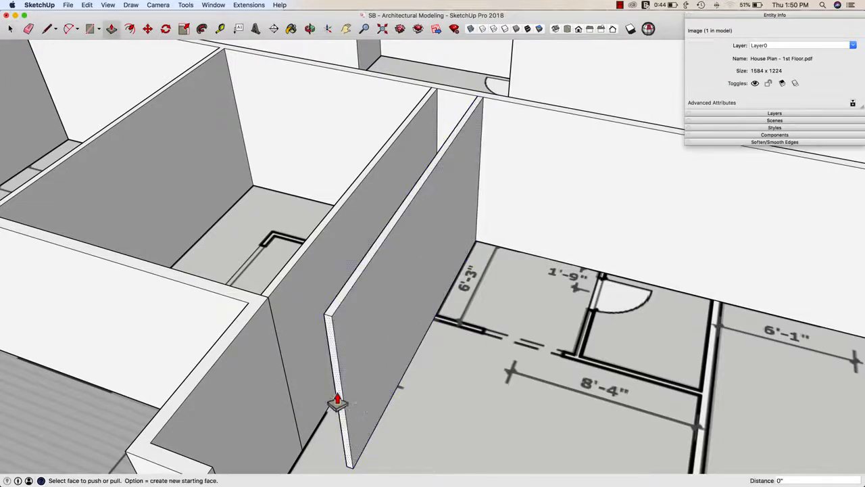
{"action": "left_click", "coordinate": [339, 390]}
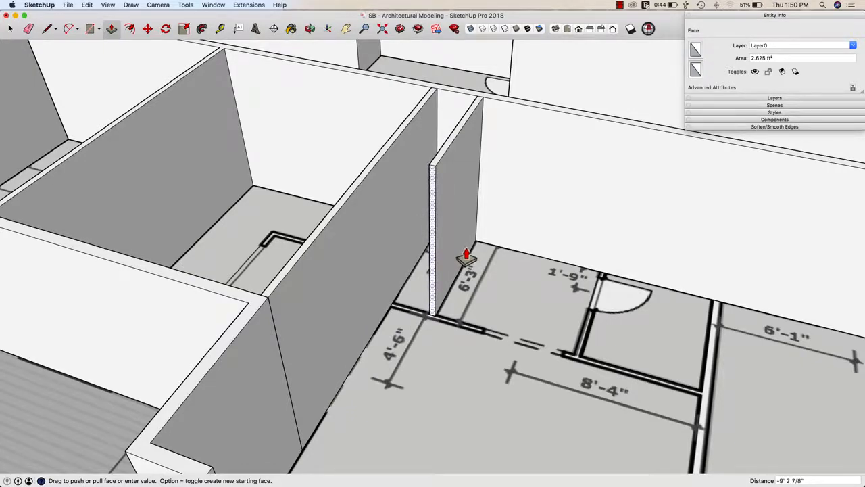
{"action": "left_click", "coordinate": [427, 310]}
{"action": "scroll", "coordinate": [501, 258], "scroll_direction": "up", "scroll_amount": 3}
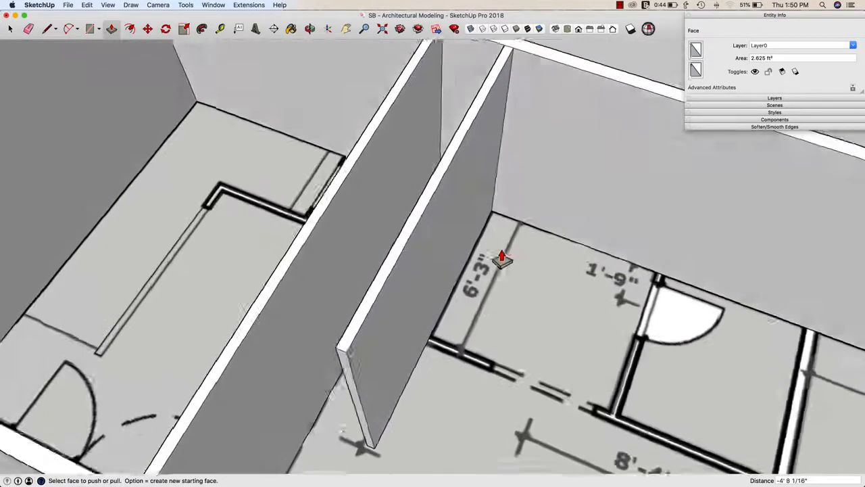
- Delete the copied partition's end face and erase its remaining long edges, keeping only the upright strip on the long wall
{"action": "key", "text": "space"}
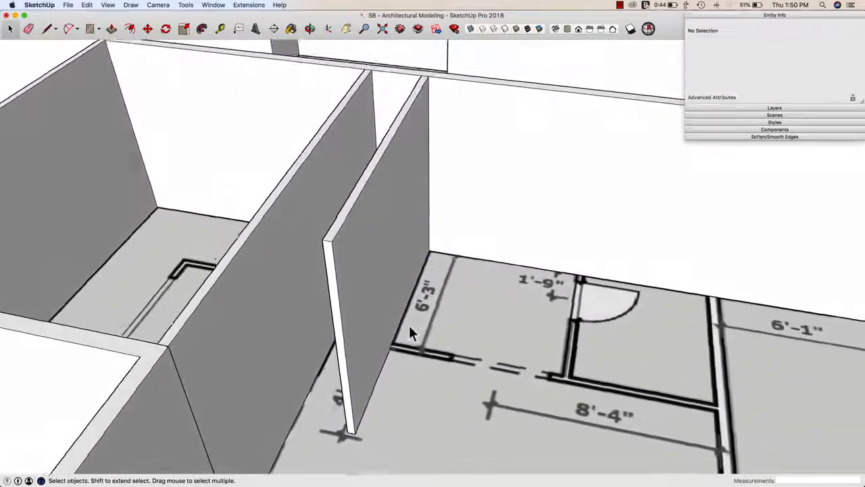
{"action": "middle_click_drag", "start_coordinate": [408, 323], "coordinate": [369, 254]}
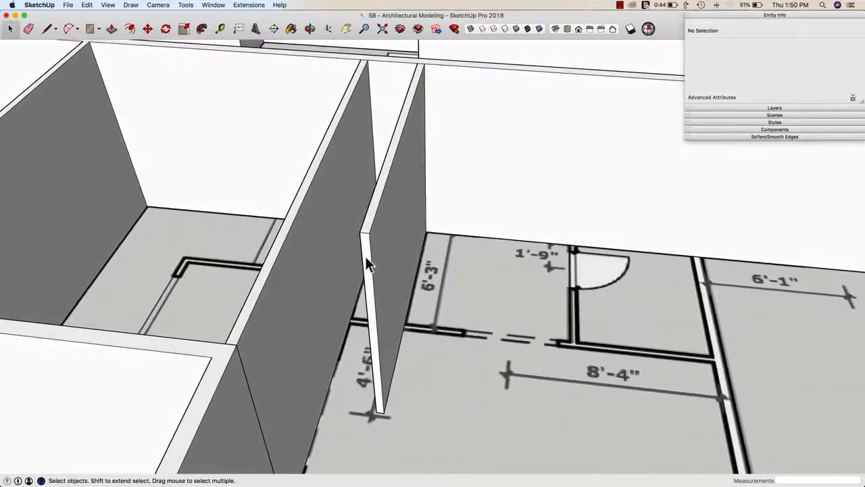
{"action": "double_click", "coordinate": [366, 261]}
{"action": "scroll", "coordinate": [367, 262], "scroll_direction": "up", "scroll_amount": 3}
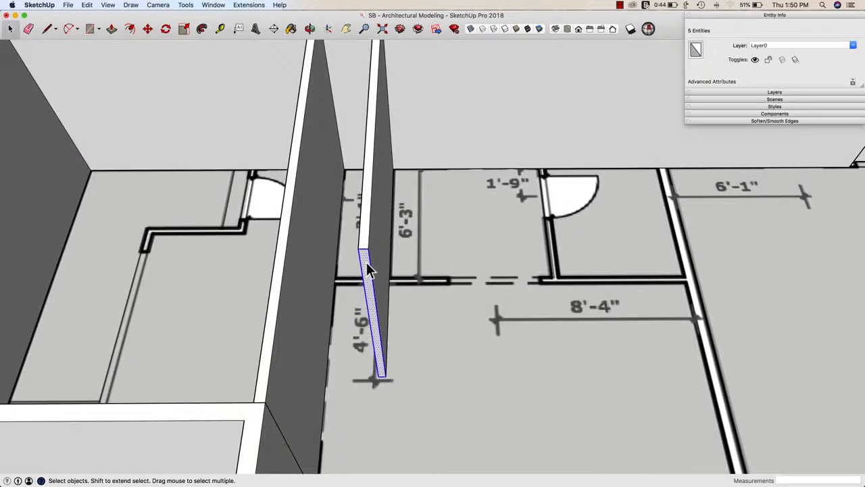
{"action": "key", "text": "Delete"}
{"action": "key", "text": "e"}
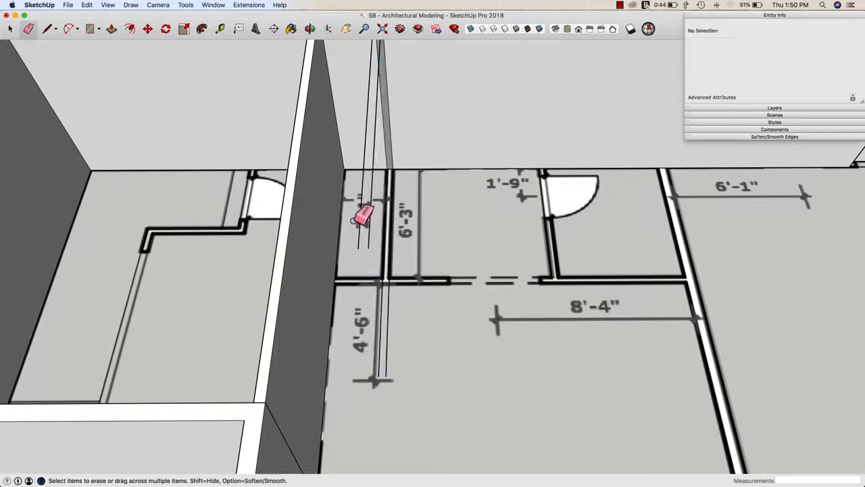
{"action": "left_click_drag", "start_coordinate": [368, 223], "coordinate": [409, 241]}
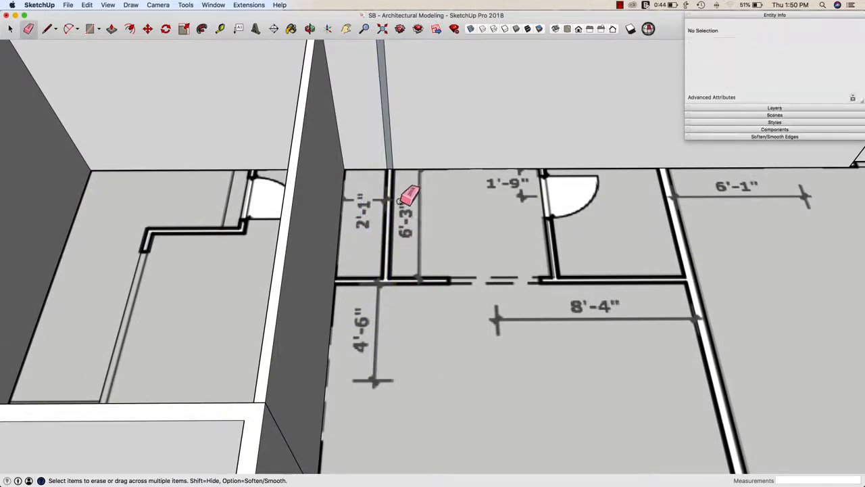
- Push/Pull the upright strip on the long wall 6' 3" into the room to form the closet partition
{"action": "key", "text": "p"}
{"action": "left_click", "coordinate": [390, 139]}
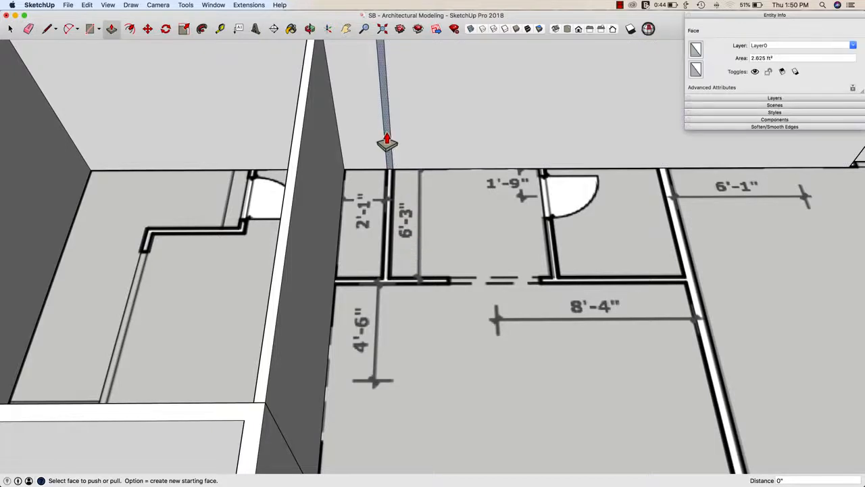
{"action": "left_click_drag", "start_coordinate": [387, 142], "coordinate": [387, 194]}
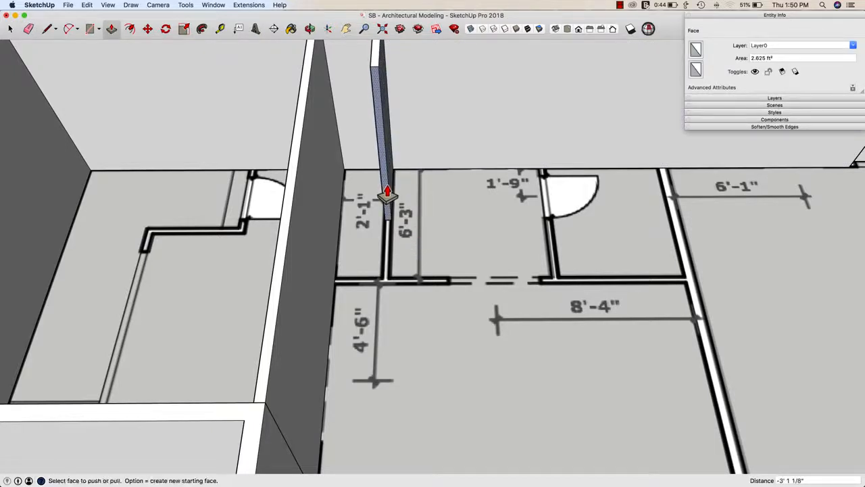
{"action": "type", "text": "6' 3"}
{"action": "key", "text": "Return"}
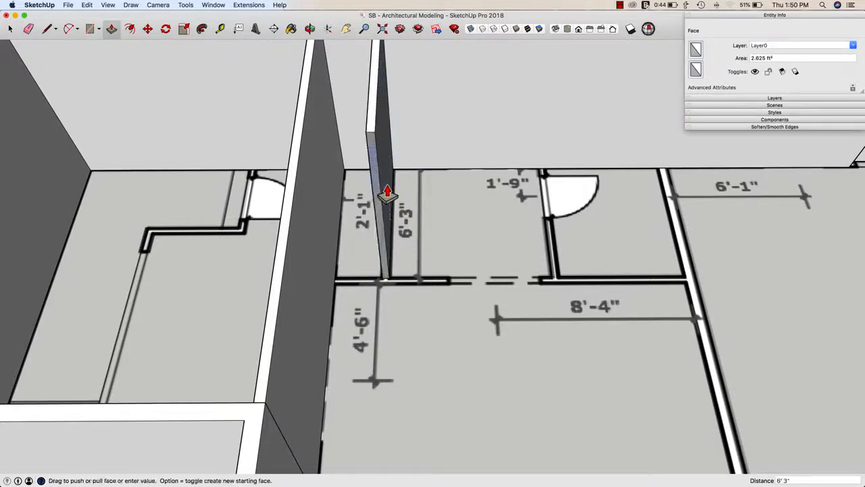
{"action": "middle_click_drag", "start_coordinate": [387, 194], "coordinate": [348, 162]}
{"action": "middle_click_drag", "start_coordinate": [404, 237], "coordinate": [454, 212]}
{"action": "key", "text": "space"}
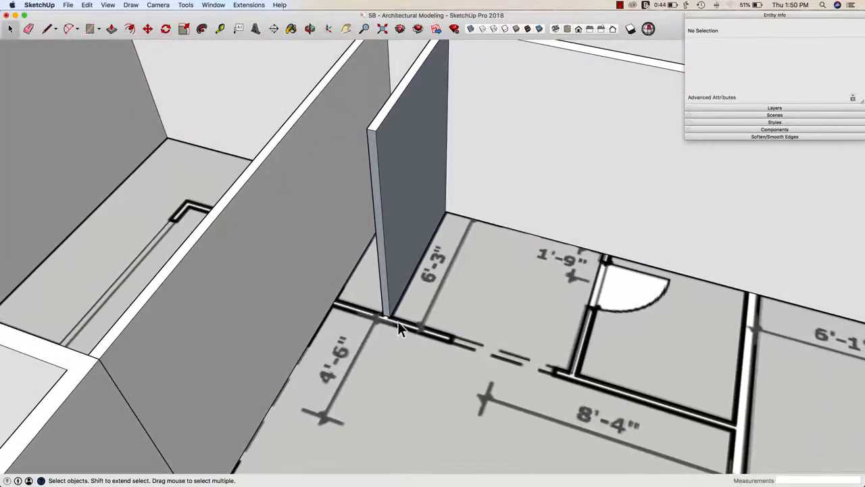
- Draw 2' 1" edges along the top and floor from the closet partition's free end across to the long wall
{"action": "middle_click_drag", "start_coordinate": [397, 322], "coordinate": [391, 328]}
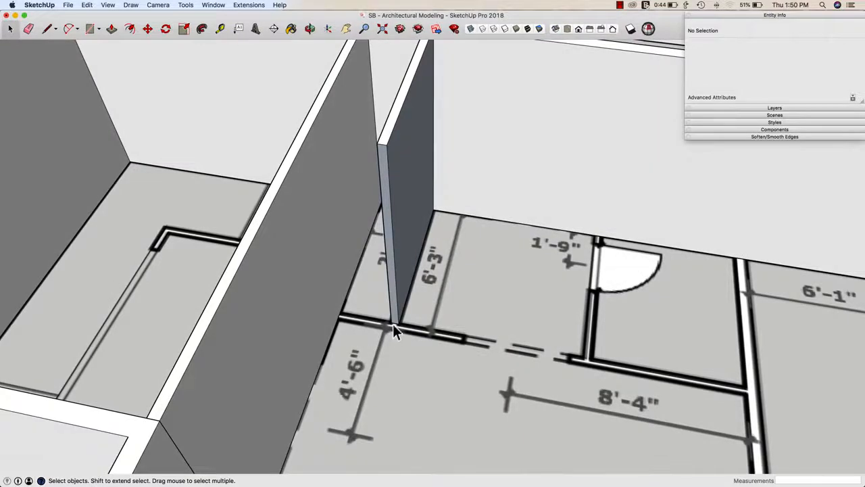
{"action": "middle_click_drag", "start_coordinate": [338, 140], "coordinate": [365, 136]}
{"action": "scroll", "coordinate": [392, 340], "scroll_direction": "up", "scroll_amount": 1}
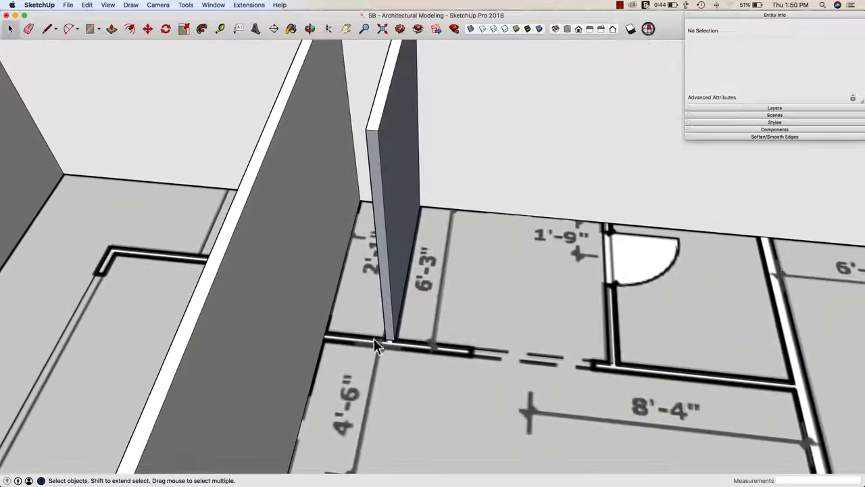
{"action": "middle_click_drag", "start_coordinate": [407, 334], "coordinate": [427, 327]}
{"action": "scroll", "coordinate": [388, 342], "scroll_direction": "up", "scroll_amount": 1}
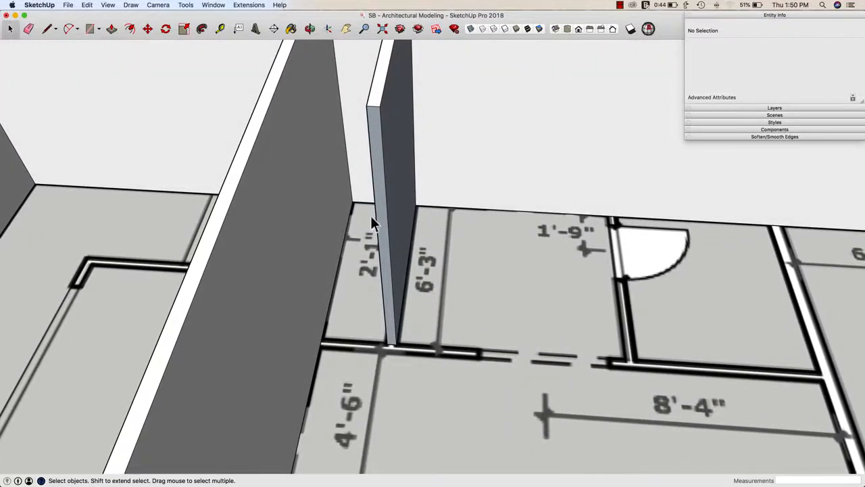
{"action": "key", "text": "l"}
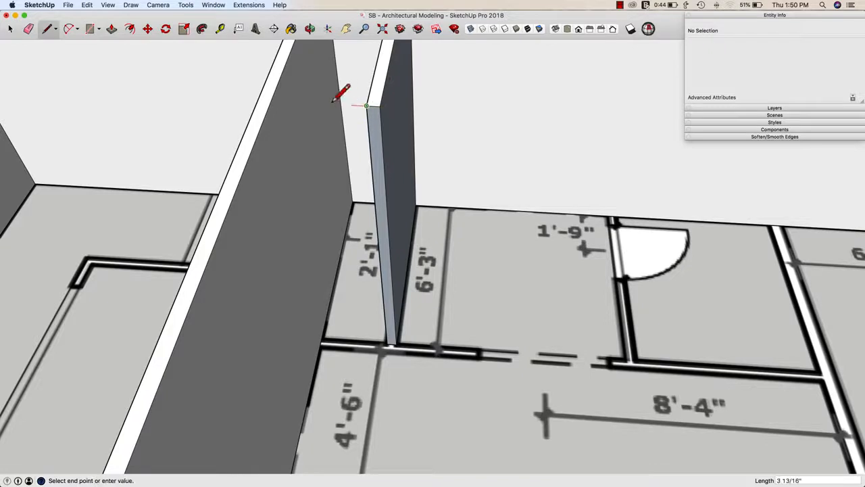
{"action": "left_click", "coordinate": [271, 101]}
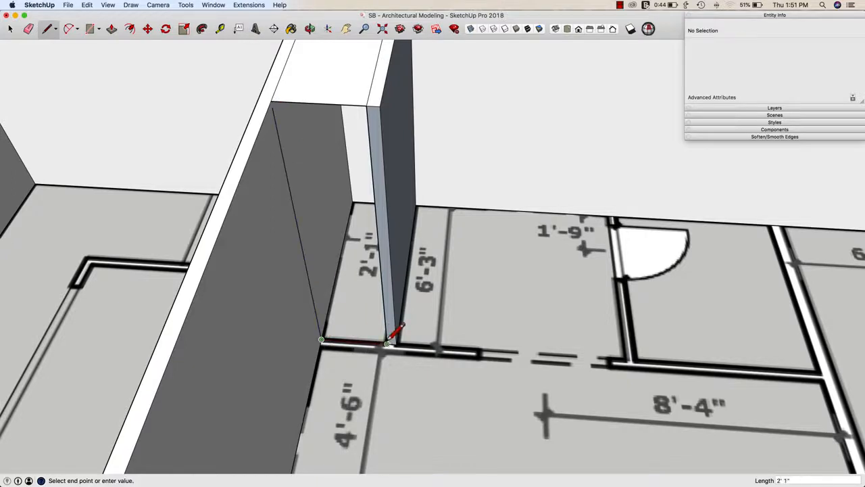
{"action": "left_click", "coordinate": [388, 342]}
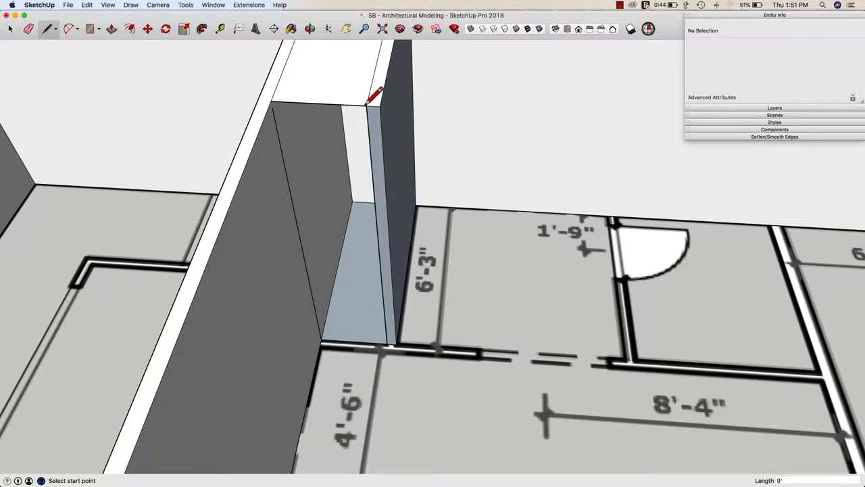
- Erase the misplaced upright edge on the long wall and redraw it from top to floor, closing the closet's end face
{"action": "middle_click_drag", "start_coordinate": [365, 105], "coordinate": [364, 124]}
{"action": "key", "text": "e"}
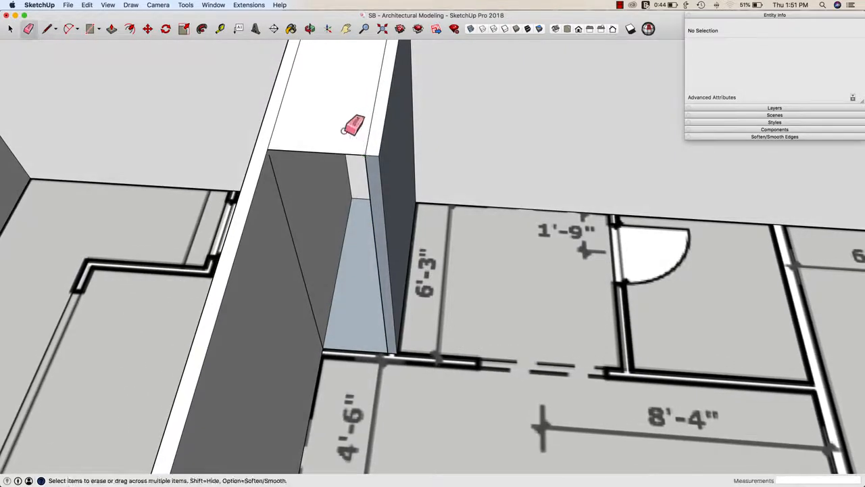
{"action": "left_click", "coordinate": [272, 159]}
{"action": "key", "text": "l"}
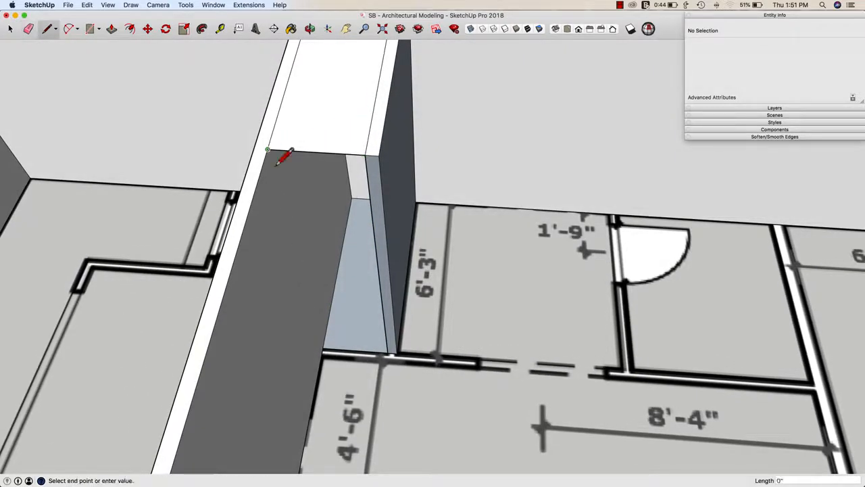
{"action": "left_click", "coordinate": [323, 349]}
{"action": "key", "text": "p"}
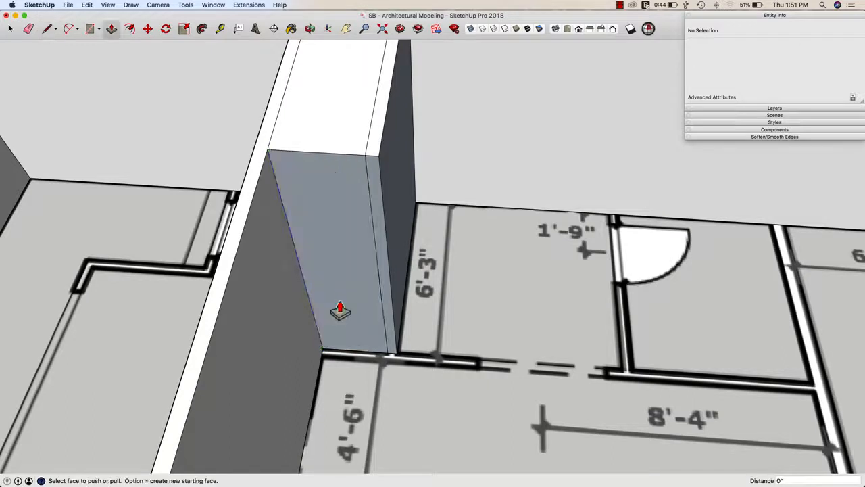
{"action": "left_click", "coordinate": [340, 310]}
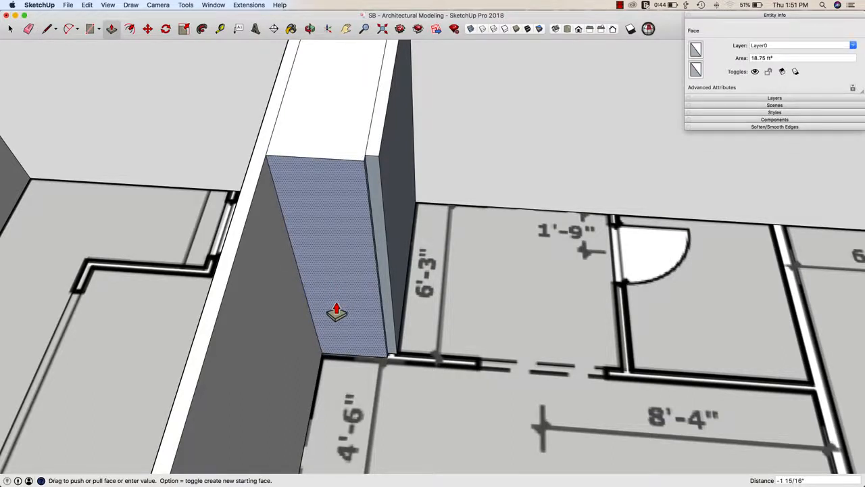
{"action": "left_click", "coordinate": [336, 313]}
- Delete the unwanted top and floor faces spanning the closet gap between the long wall and the partition
{"action": "key", "text": "space"}
{"action": "left_click", "coordinate": [360, 117]}
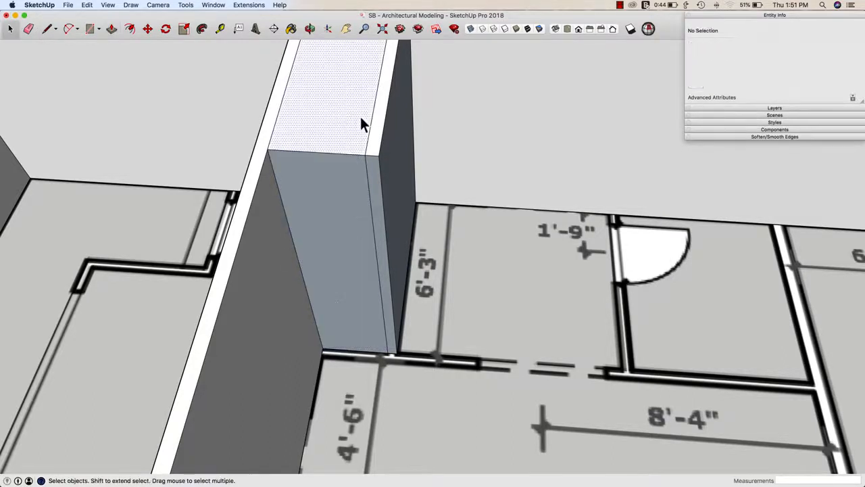
{"action": "middle_click_drag", "start_coordinate": [360, 116], "coordinate": [364, 216]}
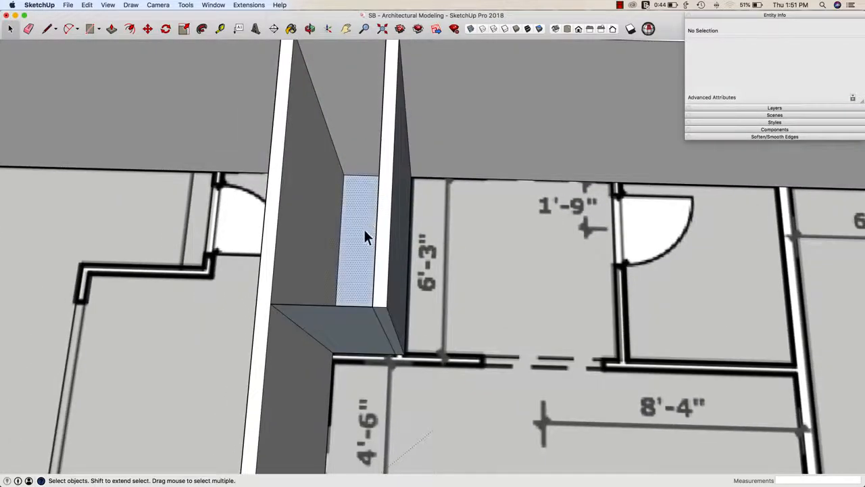
{"action": "middle_click_drag", "start_coordinate": [354, 250], "coordinate": [325, 81]}
- Push/Pull the closet's end face outward about 3 3/8" to give the new wall thickness
{"action": "key", "text": "p"}
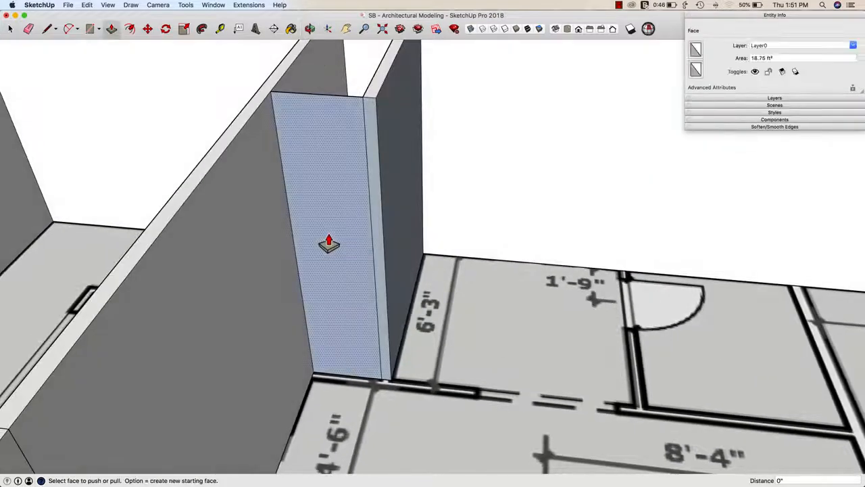
{"action": "left_click", "coordinate": [327, 249]}
{"action": "left_click", "coordinate": [326, 250]}
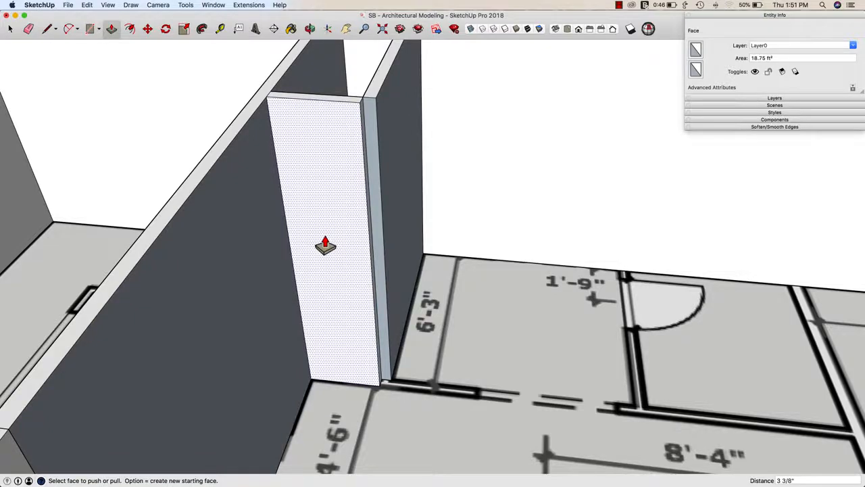
{"action": "left_click", "coordinate": [325, 246]}
- Extend the new closet end wall lengthwise past the partition, along the plan line to the far wall beyond the 8'-4" dimension
{"action": "middle_click_drag", "start_coordinate": [325, 246], "coordinate": [333, 158]}
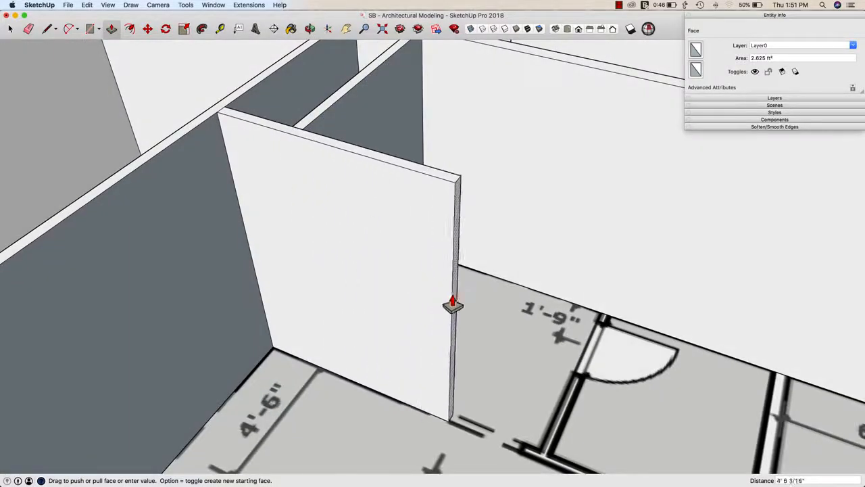
{"action": "middle_click_drag", "start_coordinate": [498, 286], "coordinate": [546, 294]}
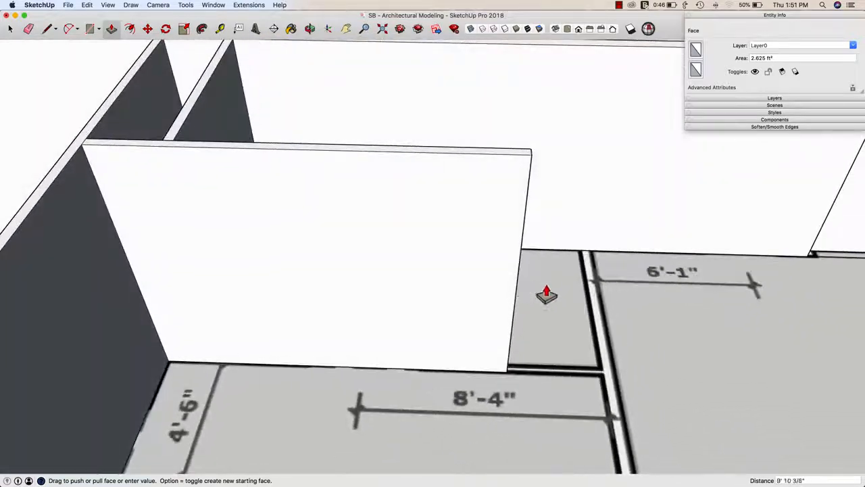
{"action": "left_click", "coordinate": [645, 299]}
{"action": "mouse_move", "coordinate": [645, 299]}
{"action": "middle_mouse_down"}
{"action": "mouse_move", "coordinate": [387, 193]}
{"action": "mouse_move", "coordinate": [357, 148]}
{"action": "middle_mouse_up"}
- Erase the leftover edges where the new wall meets the long wall and the closet partition
{"action": "key", "text": "e"}
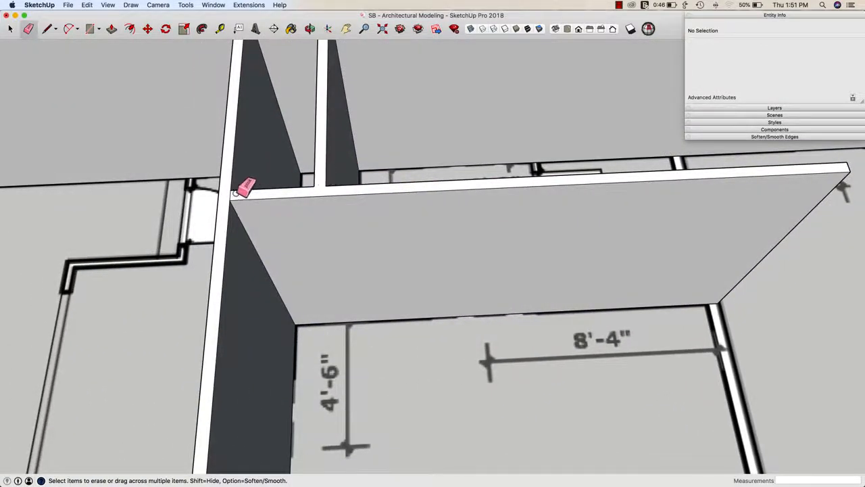
{"action": "mouse_move", "coordinate": [229, 195]}
{"action": "middle_mouse_down"}
{"action": "mouse_move", "coordinate": [302, 159]}
{"action": "mouse_move", "coordinate": [291, 160]}
{"action": "mouse_move", "coordinate": [400, 168]}
{"action": "mouse_move", "coordinate": [490, 192]}
{"action": "mouse_move", "coordinate": [493, 180]}
{"action": "mouse_move", "coordinate": [497, 213]}
{"action": "mouse_move", "coordinate": [512, 232]}
{"action": "mouse_move", "coordinate": [484, 249]}
{"action": "middle_mouse_up"}
{"action": "key", "text": "l"}
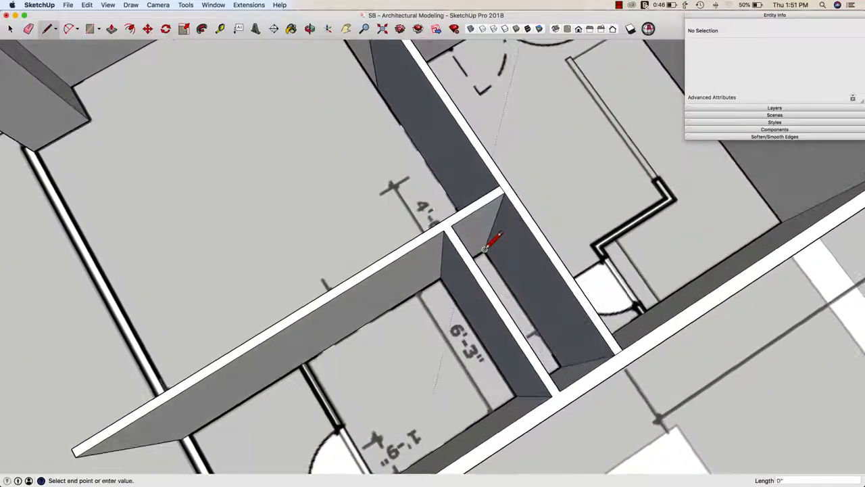
{"action": "key", "text": "e"}
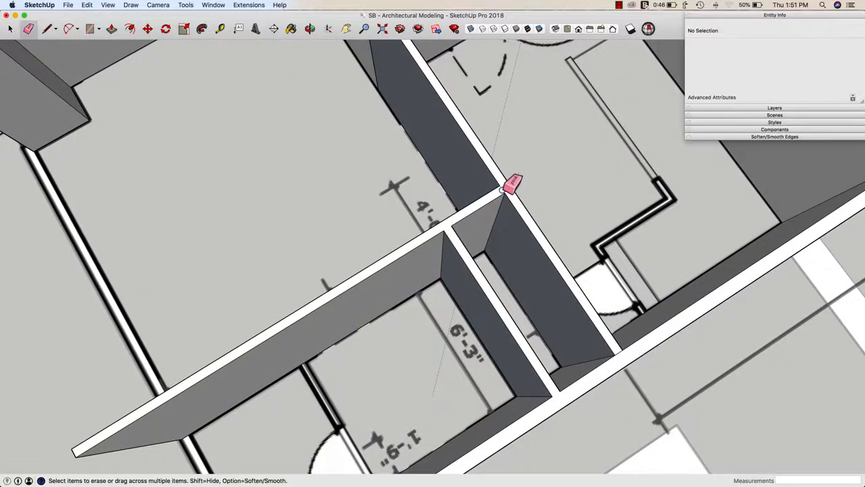
{"action": "mouse_move", "coordinate": [512, 182]}
{"action": "middle_mouse_down"}
{"action": "mouse_move", "coordinate": [538, 175]}
{"action": "mouse_move", "coordinate": [417, 201]}
{"action": "mouse_move", "coordinate": [489, 226]}
{"action": "middle_mouse_up"}
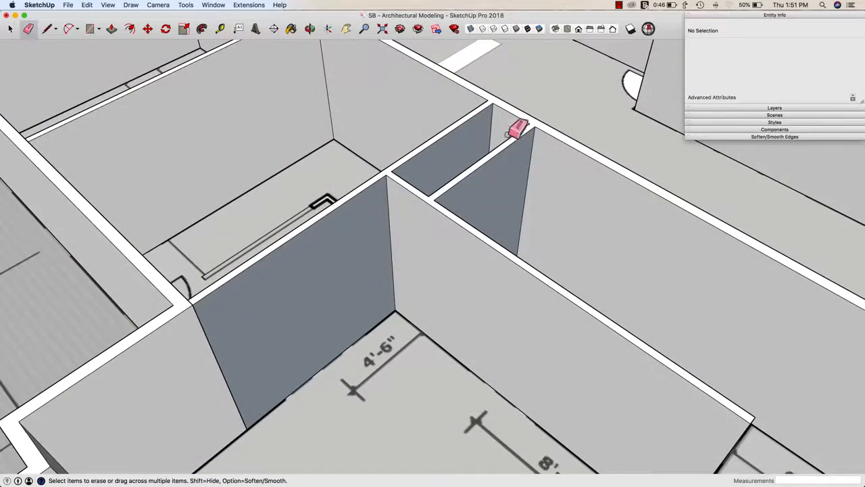
{"action": "mouse_move", "coordinate": [510, 137]}
{"action": "middle_mouse_down"}
{"action": "mouse_move", "coordinate": [547, 173]}
{"action": "mouse_move", "coordinate": [525, 180]}
{"action": "mouse_move", "coordinate": [546, 183]}
{"action": "mouse_move", "coordinate": [505, 169]}
{"action": "mouse_move", "coordinate": [422, 173]}
{"action": "mouse_move", "coordinate": [437, 207]}
{"action": "mouse_move", "coordinate": [427, 189]}
{"action": "mouse_move", "coordinate": [384, 223]}
{"action": "middle_mouse_up"}
- Orient the connected wall faces to match the new wall's correctly facing side
{"action": "key", "text": "space"}
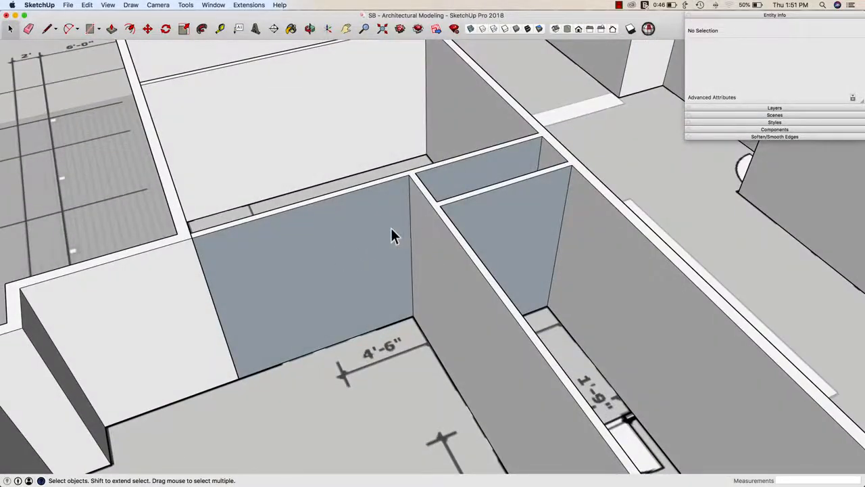
{"action": "middle_click_drag", "start_coordinate": [326, 230], "coordinate": [394, 238]}
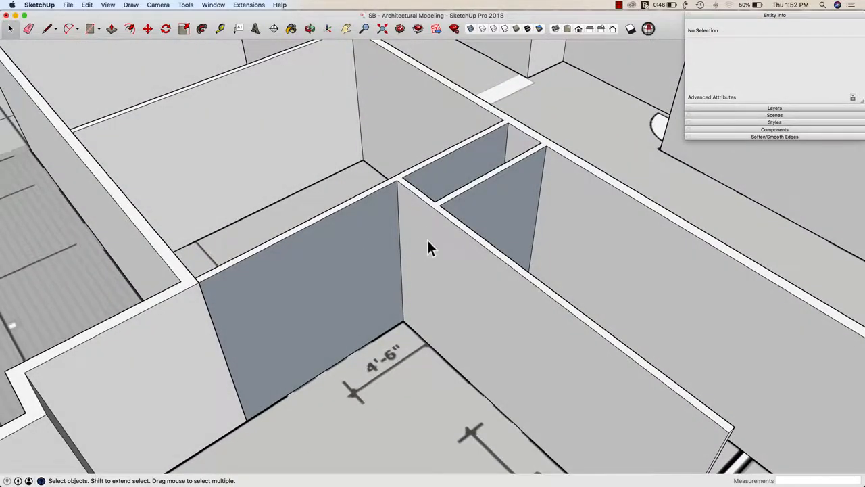
{"action": "middle_click_drag", "start_coordinate": [429, 244], "coordinate": [531, 178]}
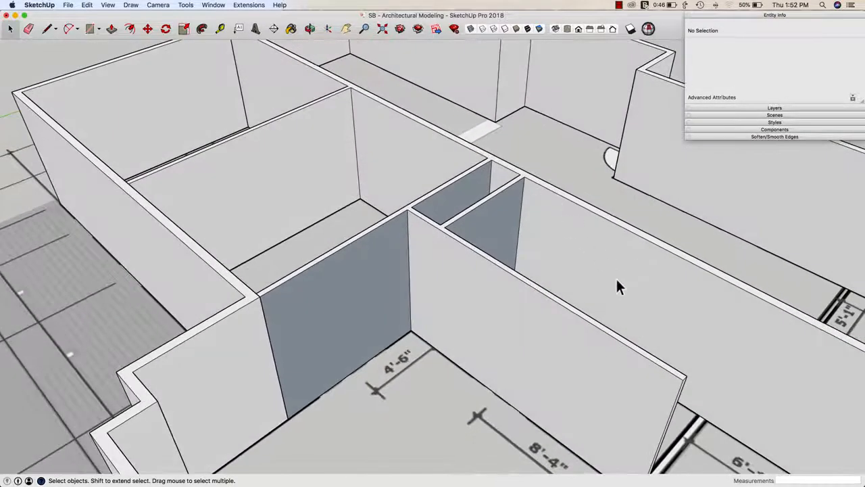
{"action": "right_click", "coordinate": [428, 250]}
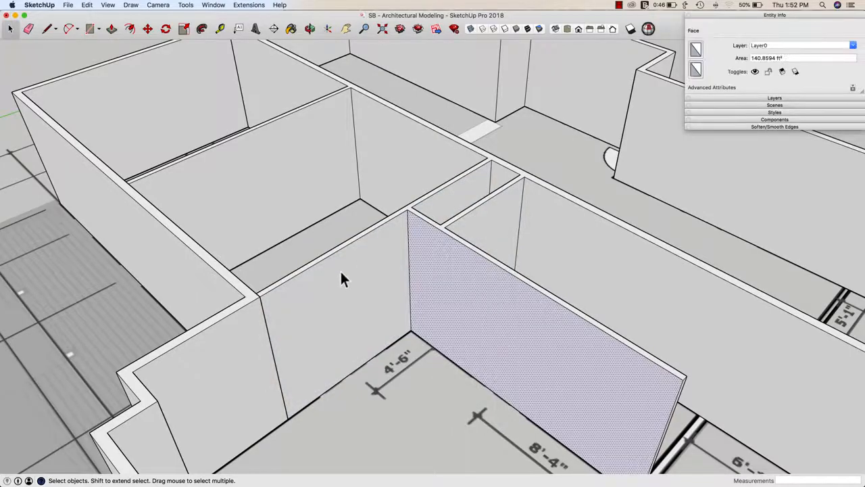
- Examine the plan's wall layout and dimensions for the two small rooms at the end of the large room
{"action": "middle_click_drag", "start_coordinate": [340, 270], "coordinate": [459, 272]}
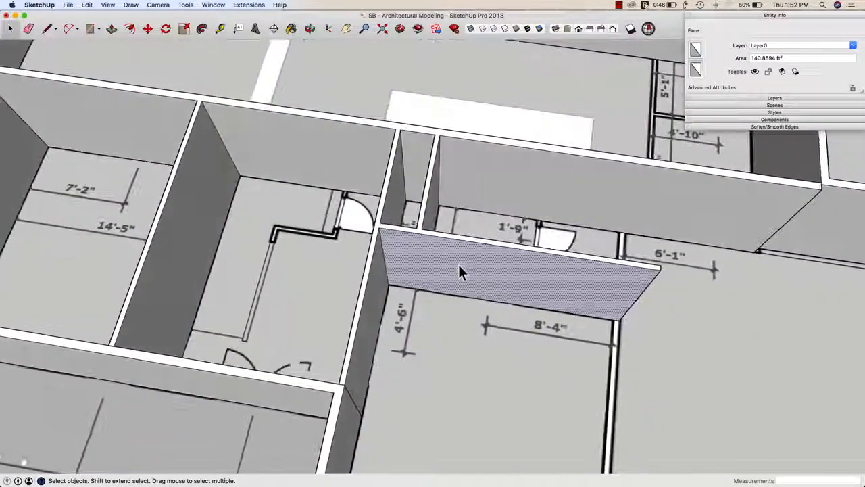
{"action": "scroll", "coordinate": [457, 262], "scroll_direction": "up", "scroll_amount": 3}
{"action": "scroll", "coordinate": [458, 263], "scroll_direction": "up", "scroll_amount": 3}
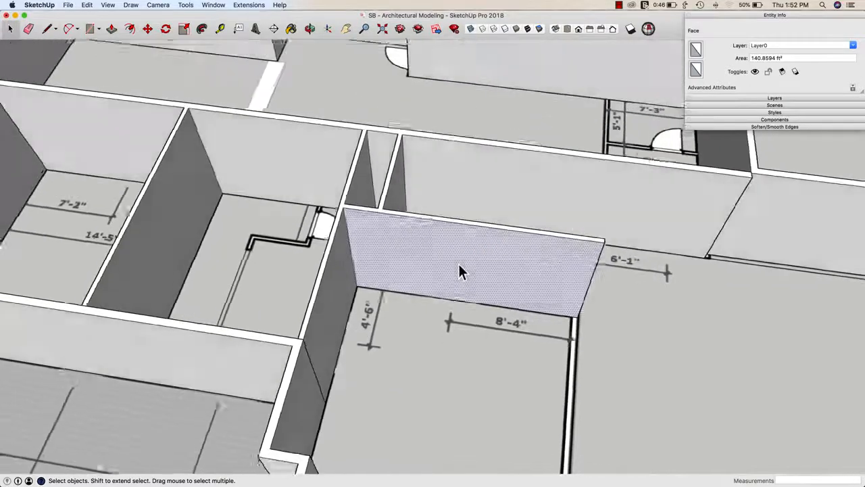
{"action": "scroll", "coordinate": [459, 264], "scroll_direction": "down", "scroll_amount": 4}
{"action": "middle_click_drag", "start_coordinate": [455, 262], "coordinate": [617, 229]}
{"action": "scroll", "coordinate": [618, 188], "scroll_direction": "up", "scroll_amount": 6}
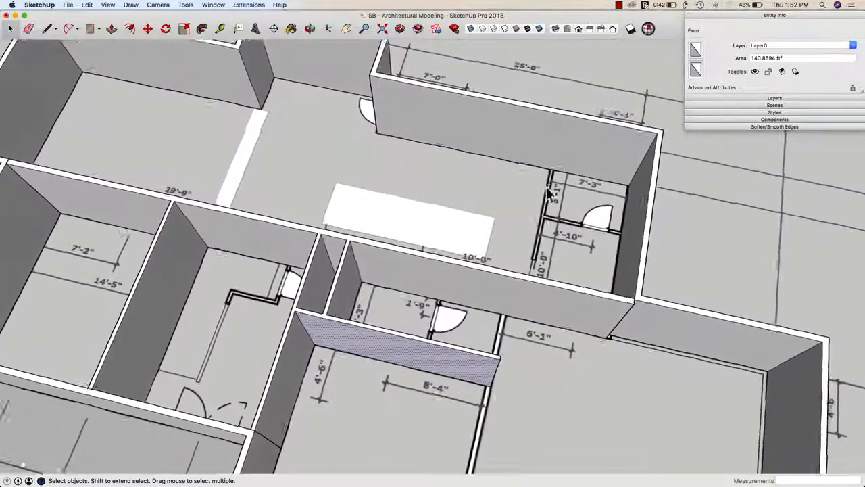
{"action": "middle_click_drag", "start_coordinate": [547, 190], "coordinate": [604, 221]}
{"action": "scroll", "coordinate": [563, 196], "scroll_direction": "up", "scroll_amount": 5}
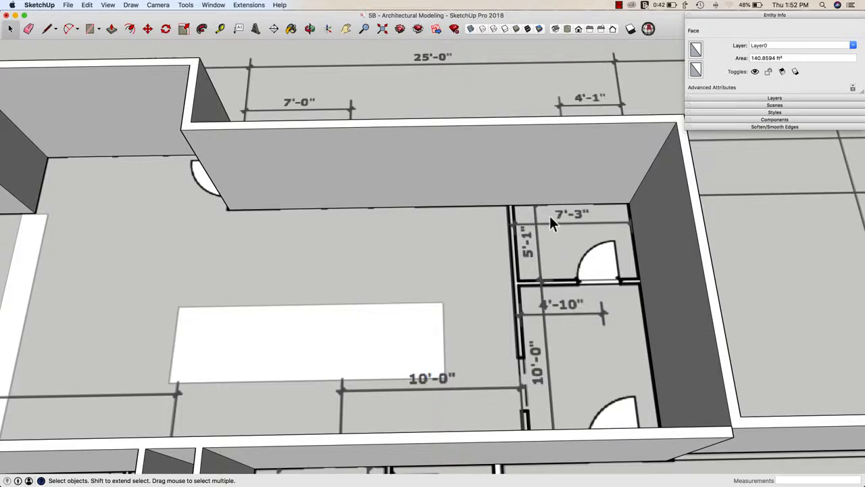
{"action": "middle_click_drag", "start_coordinate": [630, 204], "coordinate": [624, 226]}
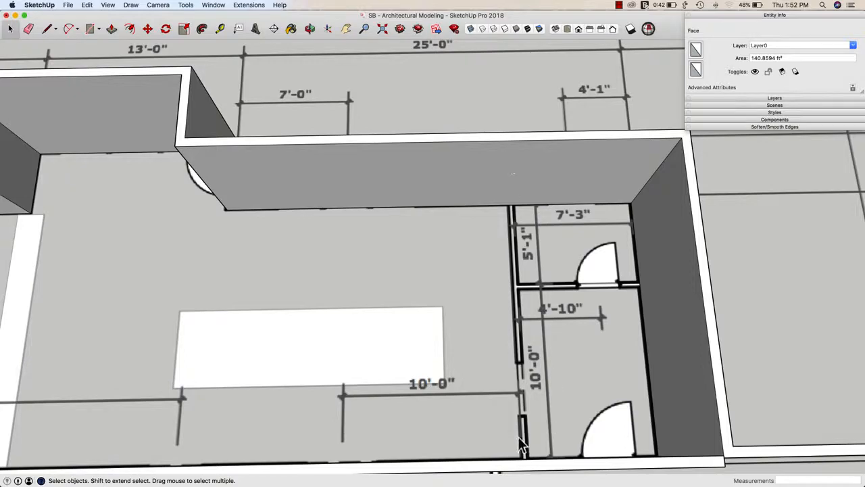
{"action": "scroll", "coordinate": [489, 352], "scroll_direction": "down", "scroll_amount": 1}
{"action": "scroll", "coordinate": [478, 300], "scroll_direction": "down", "scroll_amount": 1}
{"action": "middle_click_drag", "start_coordinate": [478, 299], "coordinate": [458, 269]}
{"action": "scroll", "coordinate": [460, 269], "scroll_direction": "down", "scroll_amount": 2}
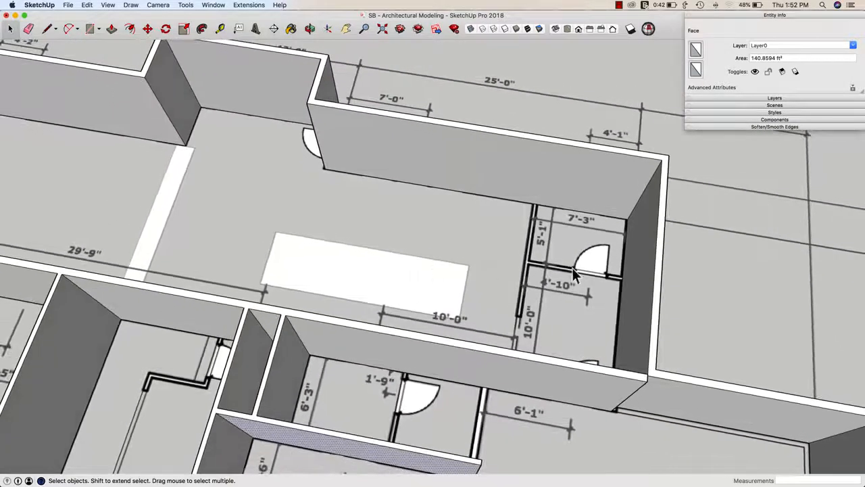
- Draw a 7' 3" line along the exterior wall's base from the small room's corner, then an upright edge to the wall's top
{"action": "scroll", "coordinate": [574, 257], "scroll_direction": "up", "scroll_amount": 2}
{"action": "key", "text": "l"}
{"action": "left_click", "coordinate": [627, 218]}
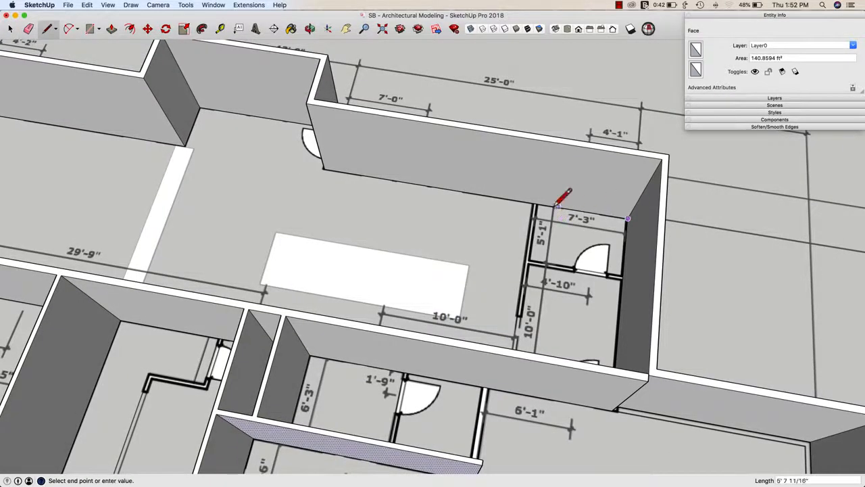
{"action": "type", "text": "7'3"}
{"action": "key", "text": "Return"}
{"action": "left_click", "coordinate": [556, 141]}
- Copy the new upright edge sideways on the exterior wall to mark the partition's thickness
{"action": "key", "text": "m"}
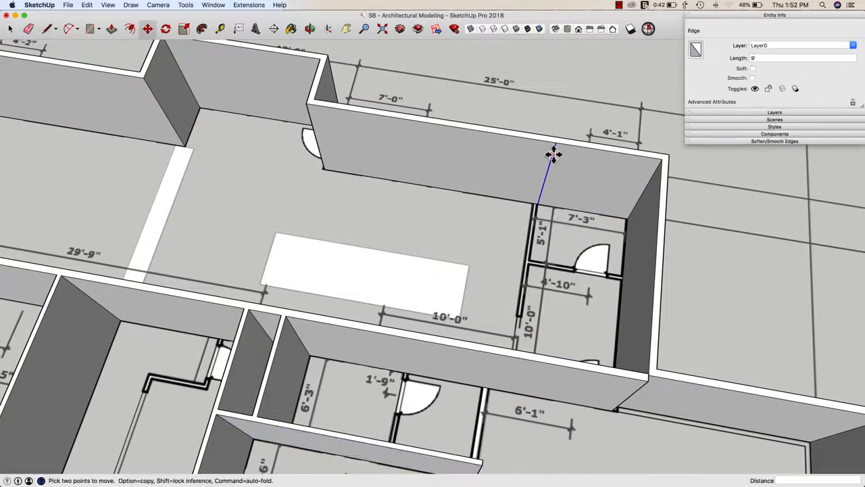
{"action": "key", "text": "alt"}
{"action": "left_click", "coordinate": [552, 156]}
{"action": "key", "text": "Escape"}
{"action": "key", "text": "p"}
{"action": "key", "text": "space"}
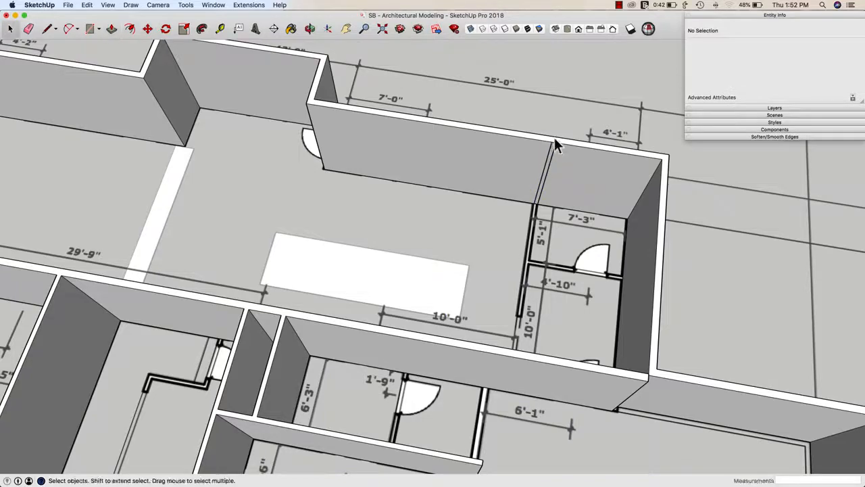
- Push/Pull the upright strip across to the opposite long wall to form the partition enclosing the small rooms
{"action": "key", "text": "r"}
{"action": "key", "text": "p"}
{"action": "left_click", "coordinate": [538, 189]}
{"action": "left_click", "coordinate": [649, 381]}
- Copy the upright corner edge 5' 1" along the new partition to locate the dividing wall between the small rooms
{"action": "middle_click_drag", "start_coordinate": [649, 381], "coordinate": [540, 292]}
{"action": "scroll", "coordinate": [557, 288], "scroll_direction": "up", "scroll_amount": 4}
{"action": "key", "text": "space"}
{"action": "left_click", "coordinate": [558, 288]}
{"action": "key", "text": "m"}
{"action": "key", "text": "alt"}
{"action": "left_click", "coordinate": [554, 294]}
{"action": "type", "text": "5'1"}
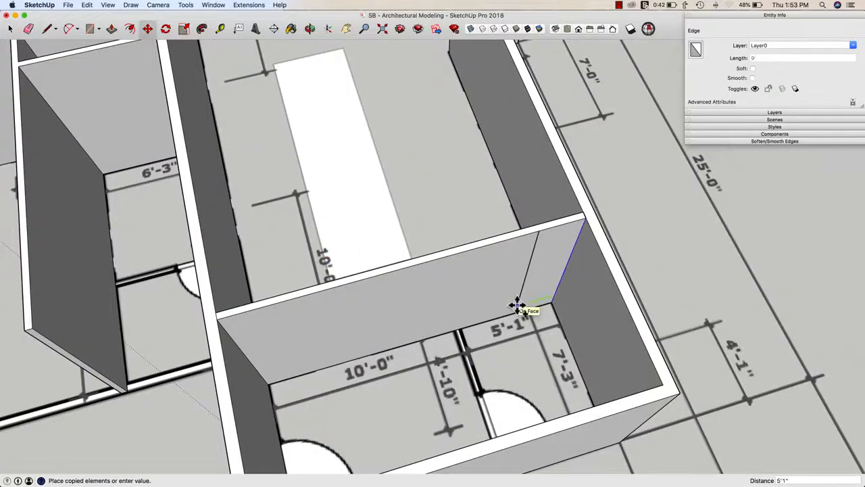
{"action": "key", "text": "Return"}
- Push/Pull the narrow upright strip across to the opposite wall to form the divider between the two small rooms
{"action": "key", "text": "p"}
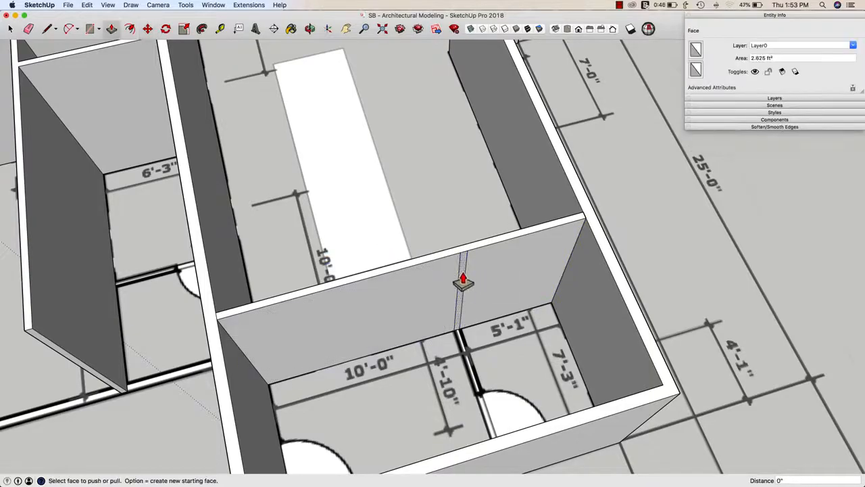
{"action": "left_click", "coordinate": [461, 284]}
{"action": "key", "text": "e"}
- Draw a 21'6.5" by 5" rectangle over the plan's long wall between the 8'-4" room and the large end room
{"action": "scroll", "coordinate": [280, 277], "scroll_direction": "down", "scroll_amount": 3}
{"action": "mouse_move", "coordinate": [280, 276]}
{"action": "middle_mouse_down"}
{"action": "mouse_move", "coordinate": [363, 304]}
{"action": "mouse_move", "coordinate": [246, 307]}
{"action": "middle_mouse_up"}
{"action": "scroll", "coordinate": [246, 306], "scroll_direction": "up", "scroll_amount": 5}
{"action": "key", "text": "r"}
{"action": "left_click", "coordinate": [203, 367]}
{"action": "scroll", "coordinate": [464, 223], "scroll_direction": "down", "scroll_amount": 2}
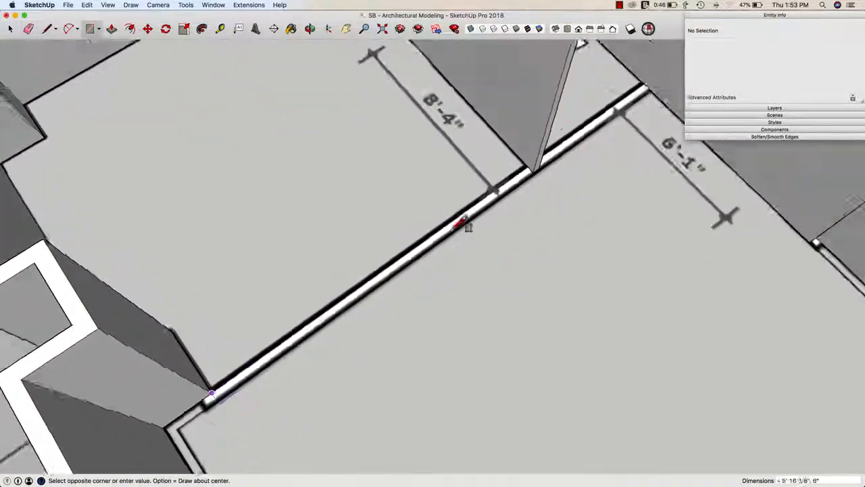
{"action": "type", "text": "21'6"}
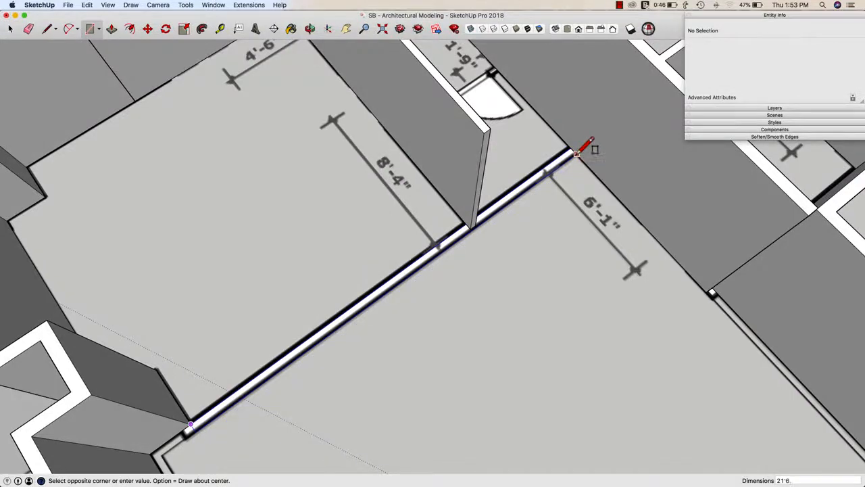
{"action": "type", "text": ".5,5"}
{"action": "key", "text": "Return"}
- Push/Pull the long thin rectangle up to the height of the existing walls
{"action": "key", "text": "space"}
{"action": "left_click", "coordinate": [518, 142]}
{"action": "key", "text": "p"}
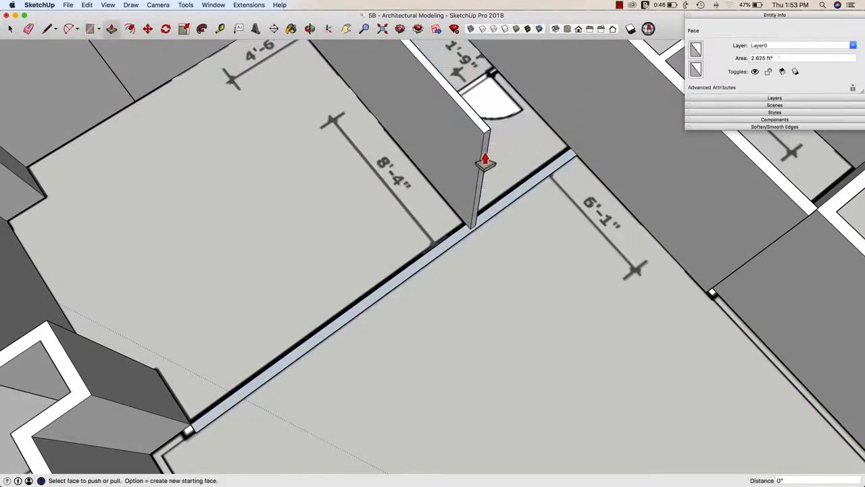
{"action": "left_click", "coordinate": [396, 287]}
{"action": "left_click", "coordinate": [786, 193]}
{"action": "left_click", "coordinate": [231, 379]}
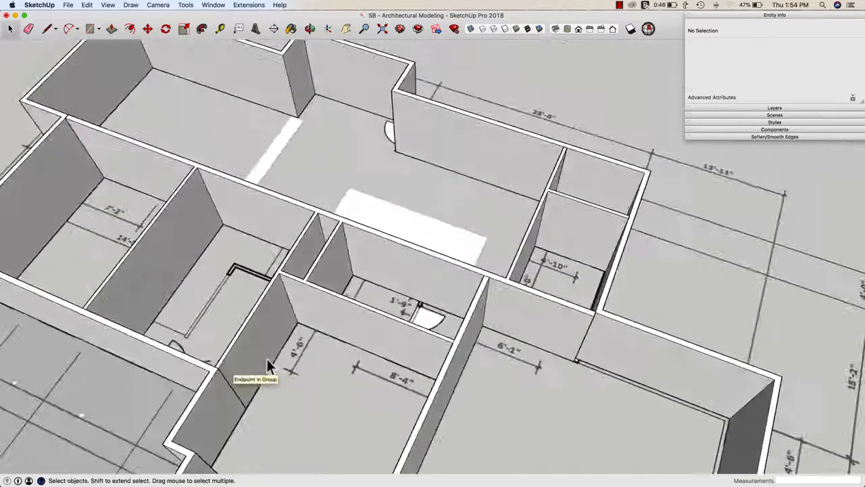
- Draw a 5'6" line along the wall base from the corner of the 6'-3" deep room, then an upright edge to the wall's top
{"action": "middle_click_drag", "start_coordinate": [266, 359], "coordinate": [426, 287]}
{"action": "scroll", "coordinate": [426, 288], "scroll_direction": "up", "scroll_amount": 3}
{"action": "key", "text": "l"}
{"action": "left_click", "coordinate": [495, 321]}
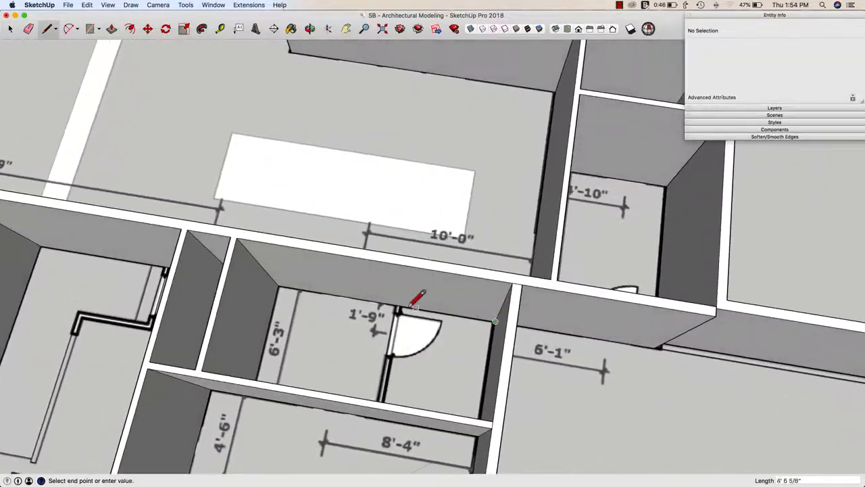
{"action": "left_click", "coordinate": [402, 305]}
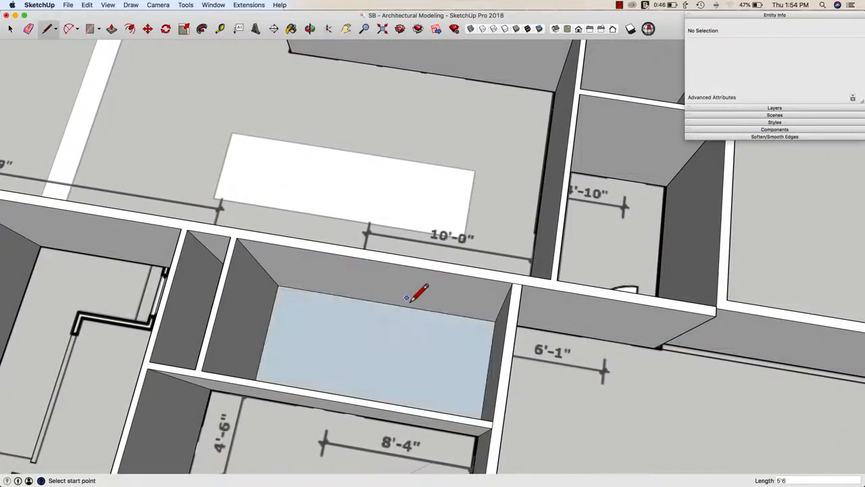
{"action": "left_click", "coordinate": [395, 264]}
- Copy the new upright edge 3.5" sideways along the wall to mark the partition's thickness
{"action": "key", "text": "space"}
{"action": "left_click", "coordinate": [396, 273]}
{"action": "key", "text": "m"}
{"action": "left_click", "coordinate": [396, 272]}
{"action": "key", "text": "alt"}
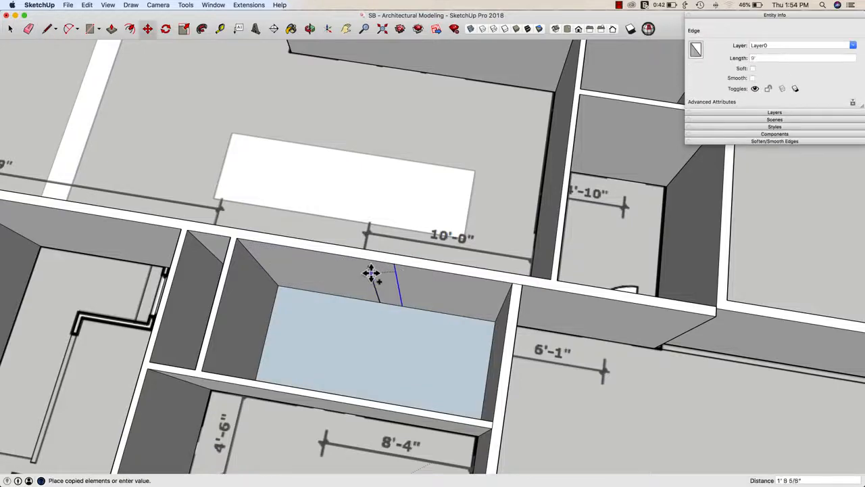
{"action": "type", "text": "3.5"}
{"action": "key", "text": "Return"}
- Push/Pull the 3.5" strip across to the opposite wall of the 6'-3" deep room and erase the leftover edge at the junction
{"action": "key", "text": "p"}
{"action": "left_click", "coordinate": [392, 297]}
{"action": "left_click", "coordinate": [492, 427]}
{"action": "key", "text": "e"}
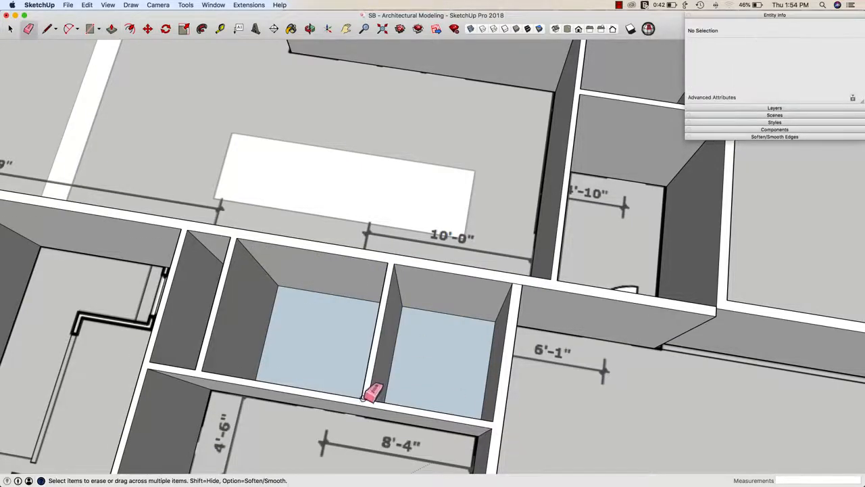
{"action": "left_click", "coordinate": [365, 399]}
- Delete the two floor faces covering the plan on either side of the new partition
{"action": "key", "text": "space"}
{"action": "left_click", "coordinate": [330, 373]}
{"action": "key", "text": "Delete"}
{"action": "left_click", "coordinate": [431, 337]}
{"action": "key", "text": "Delete"}
- Select all the connected interior wall geometry and make it a group
{"action": "middle_click_drag", "start_coordinate": [575, 297], "coordinate": [519, 295]}
{"action": "key", "text": "e"}
{"action": "scroll", "coordinate": [517, 296], "scroll_direction": "down", "scroll_amount": 5}
{"action": "key", "text": "space"}
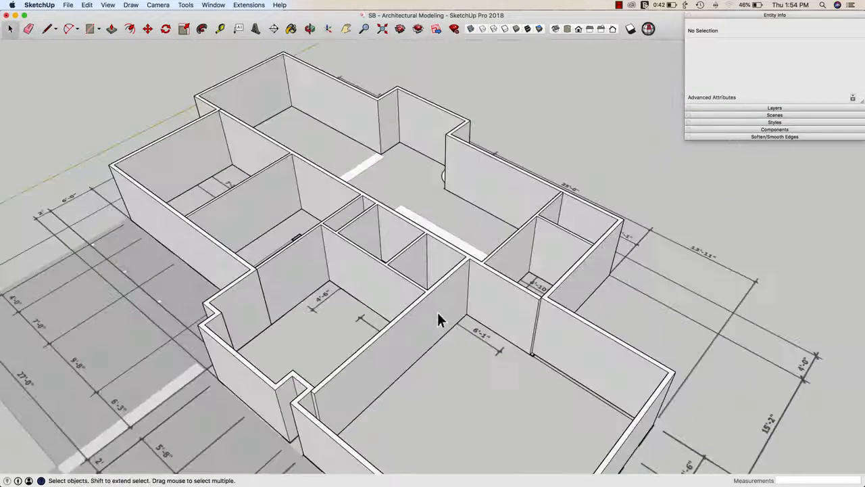
{"action": "triple_click", "coordinate": [430, 308]}
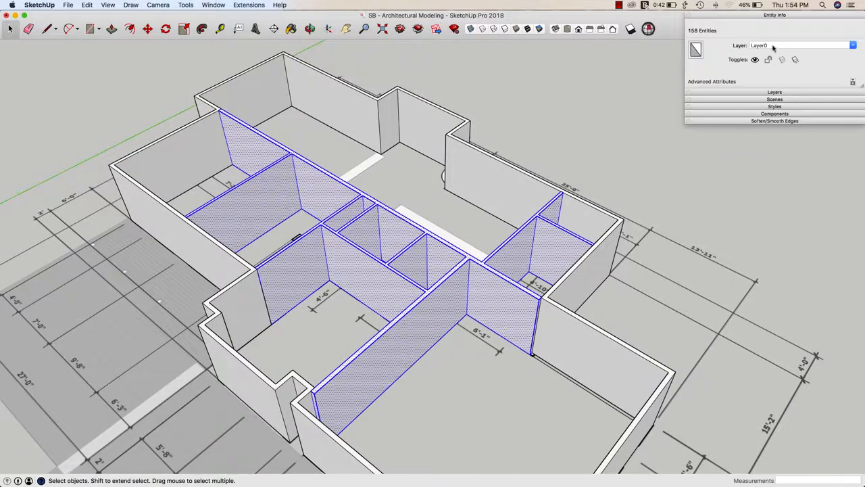
{"action": "right_click", "coordinate": [478, 292]}
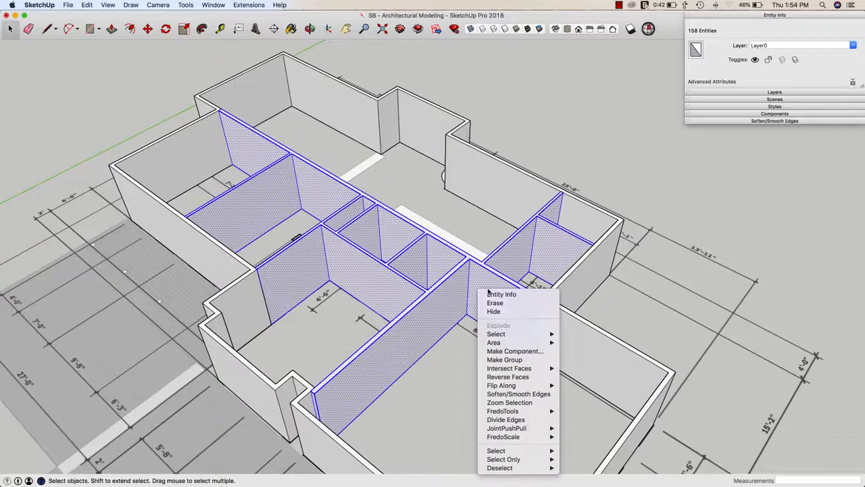
{"action": "left_click", "coordinate": [511, 359]}
- Assign the interior wall group to the "1st Floor - Interior Walls" layer and deselect it
{"action": "left_click", "coordinate": [850, 45]}
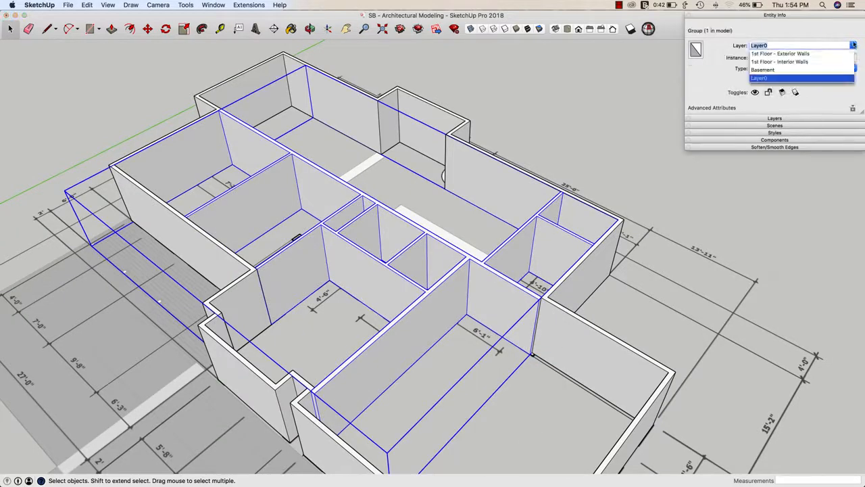
{"action": "left_click", "coordinate": [810, 62]}
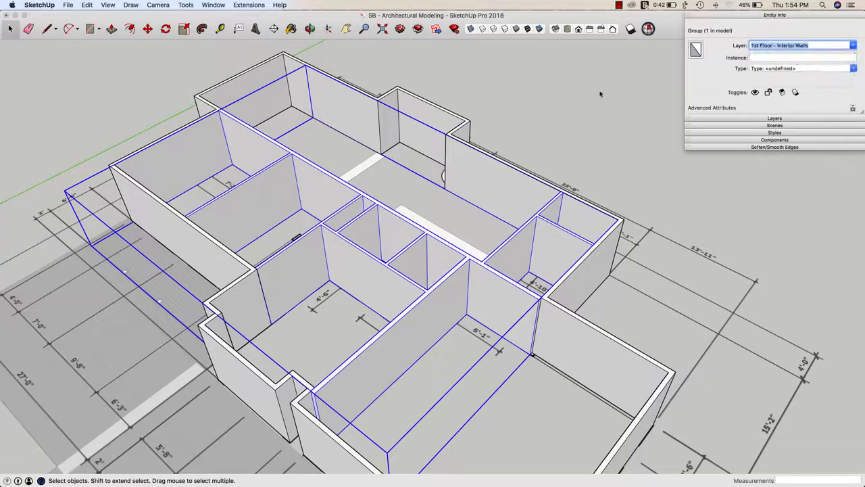
{"action": "left_click", "coordinate": [567, 95]}
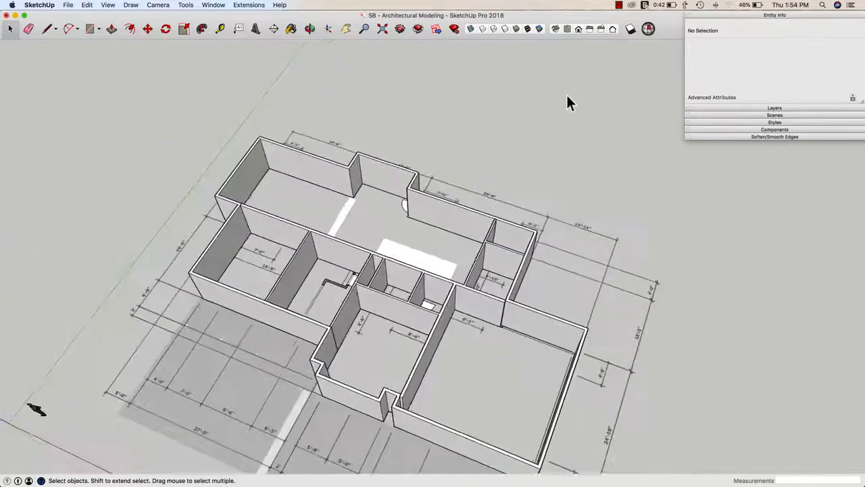